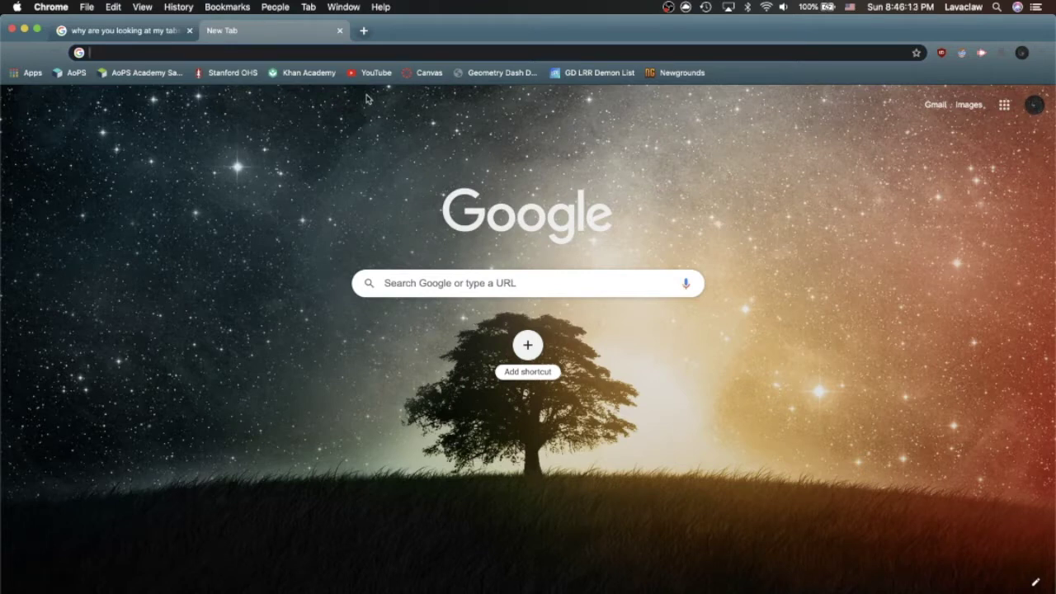
# Search YouTube for 'bloodlust' and open the BLOODLUST VERIFIED!!! | LEGENDARY DEMON 100% video.
pyautogui.click(371, 74)
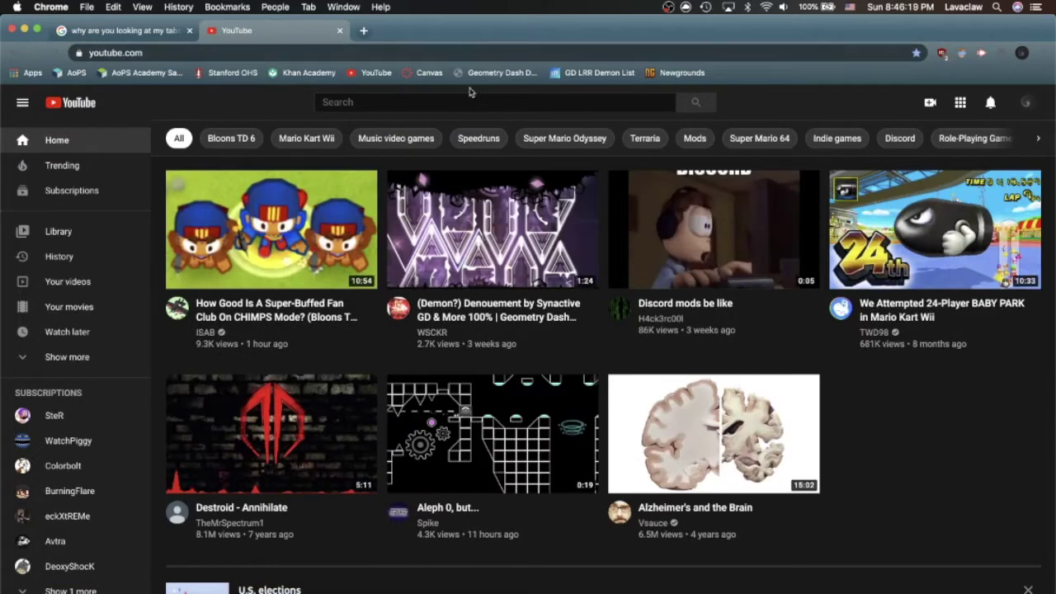
pyautogui.click(462, 100)
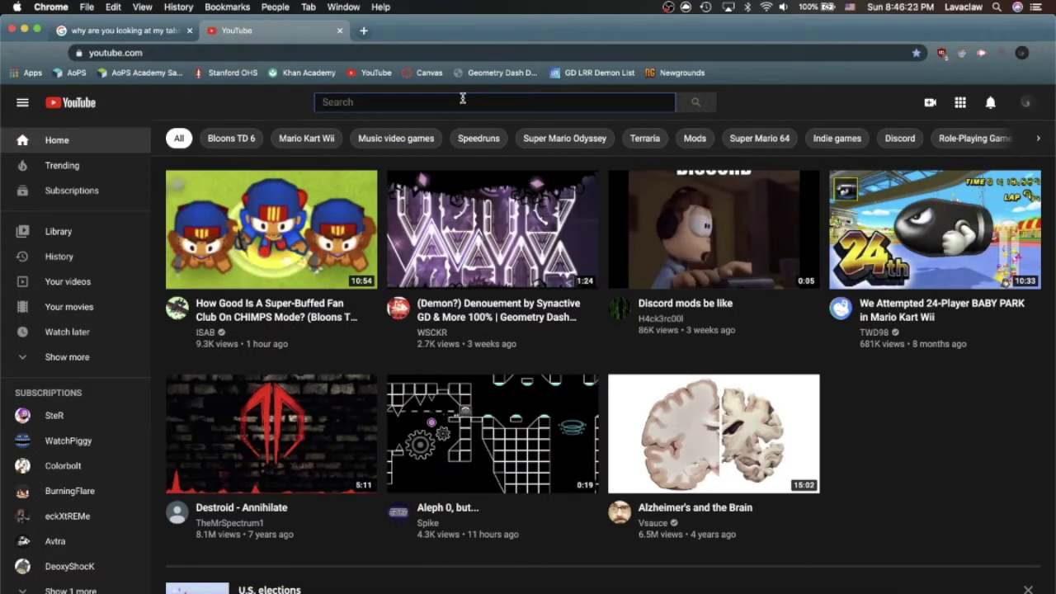
pyautogui.write('bloodlust')
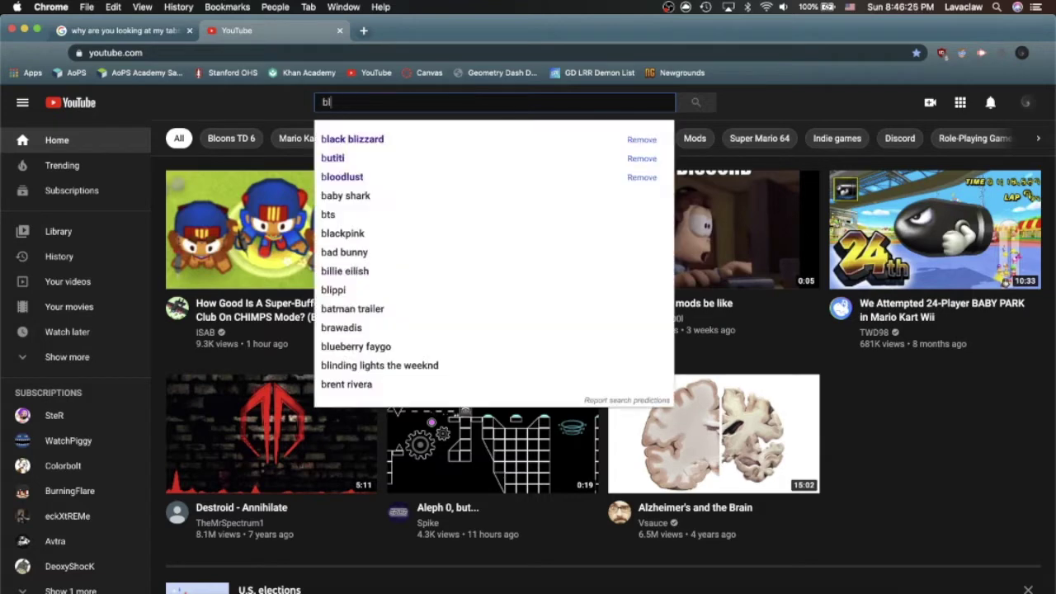
pyautogui.press('Return')
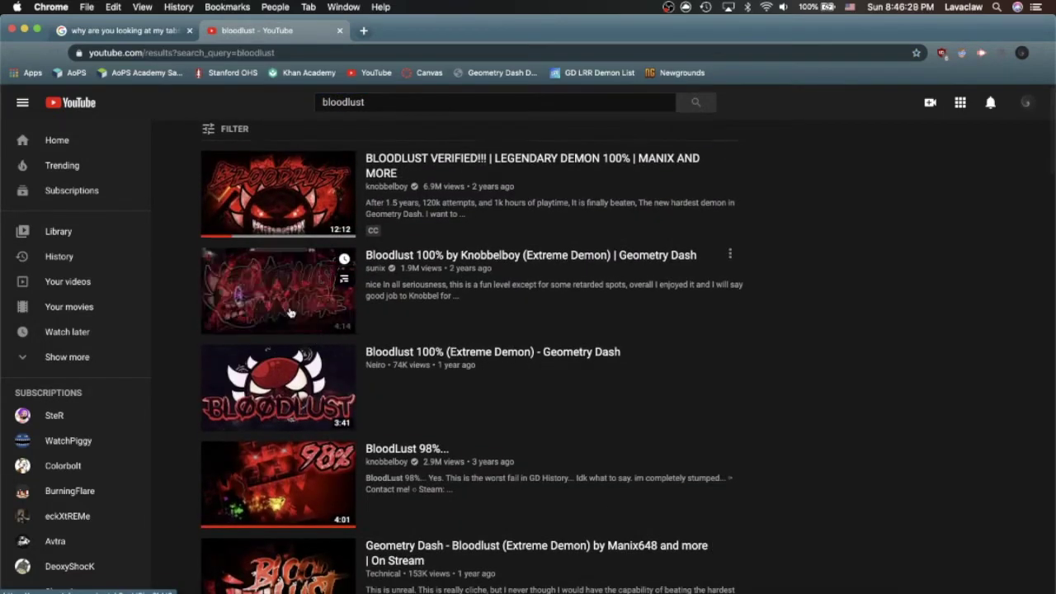
pyautogui.click(293, 312)
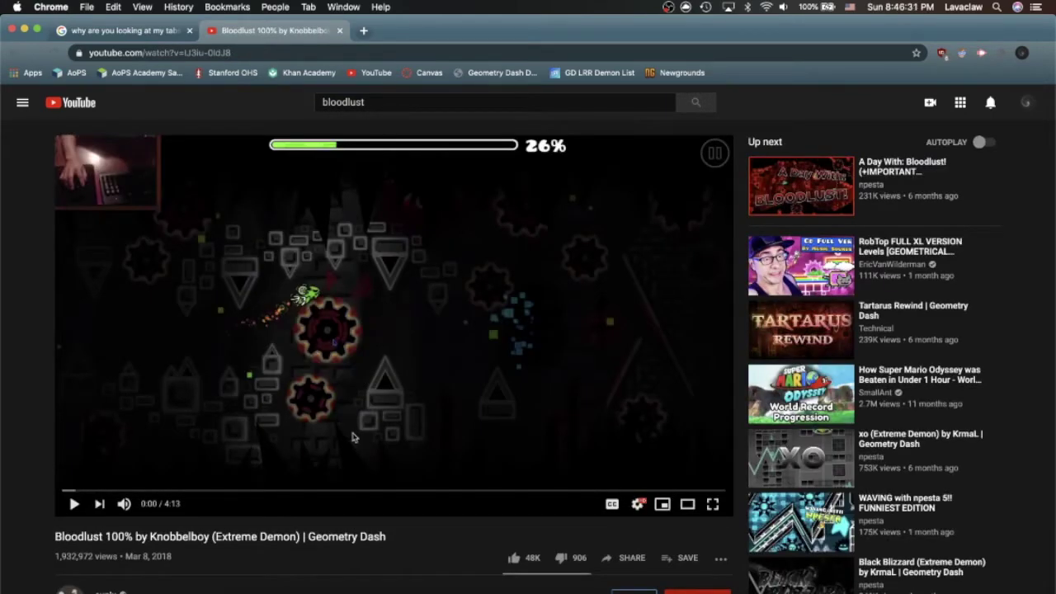
pyautogui.click(15, 53)
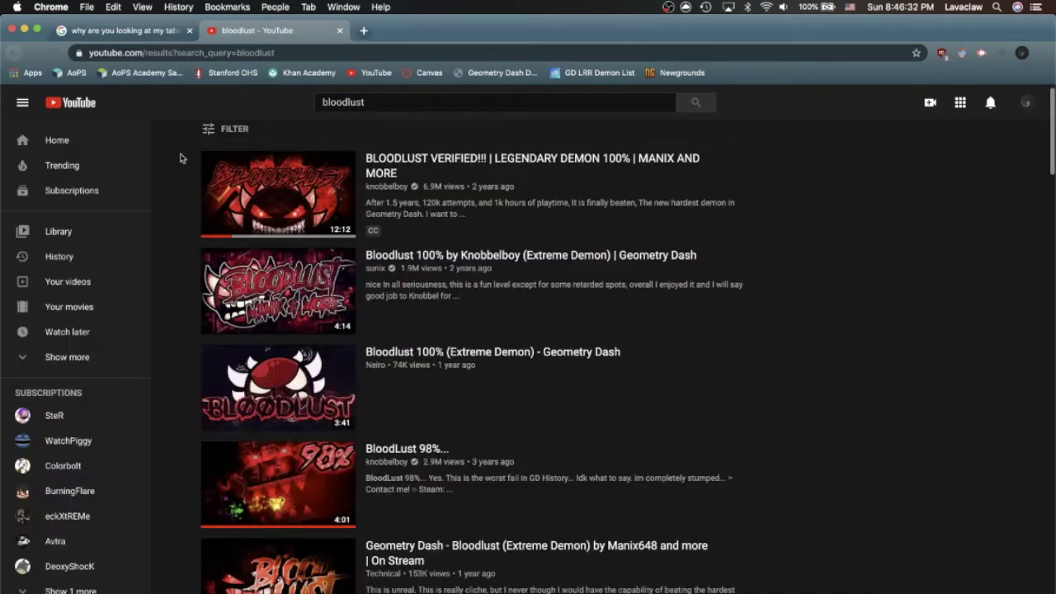
pyautogui.click(264, 194)
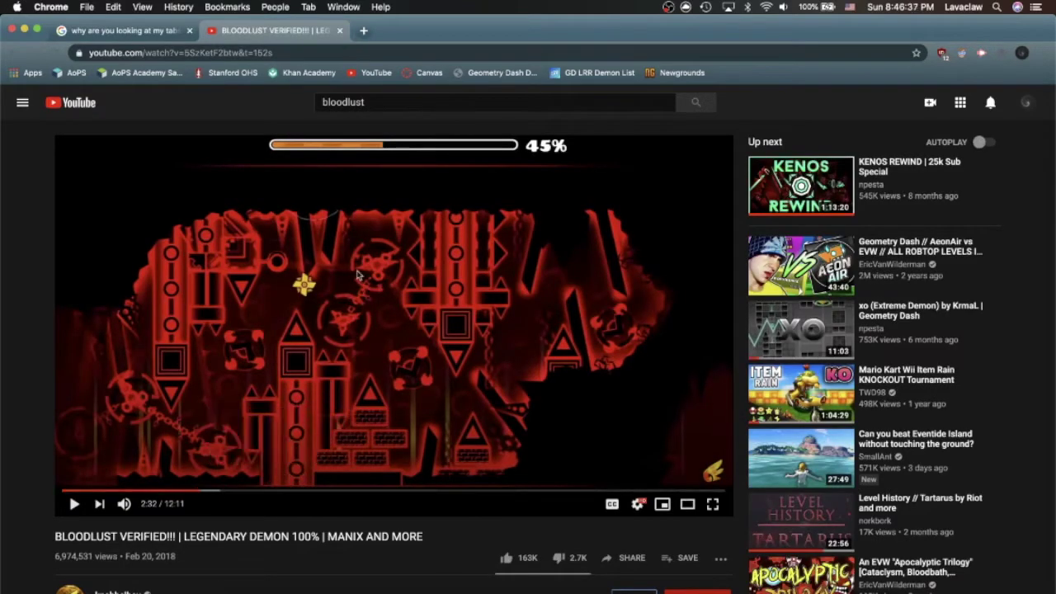
# Add 'pp' after youtube in the URL and download the video as a 720p MP4.
pyautogui.click(120, 53)
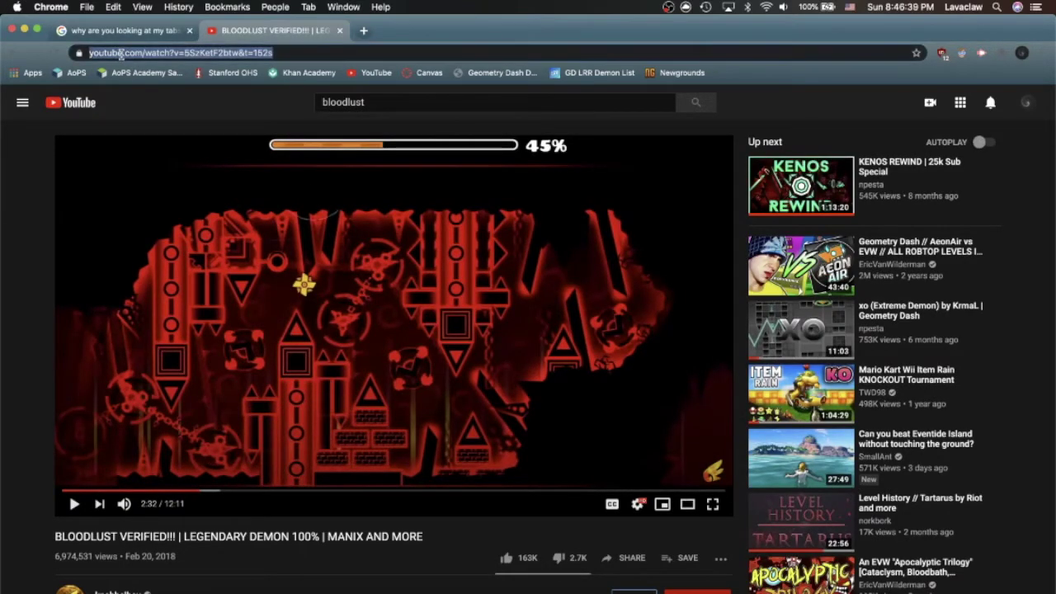
pyautogui.click(122, 55)
pyautogui.write('pp')
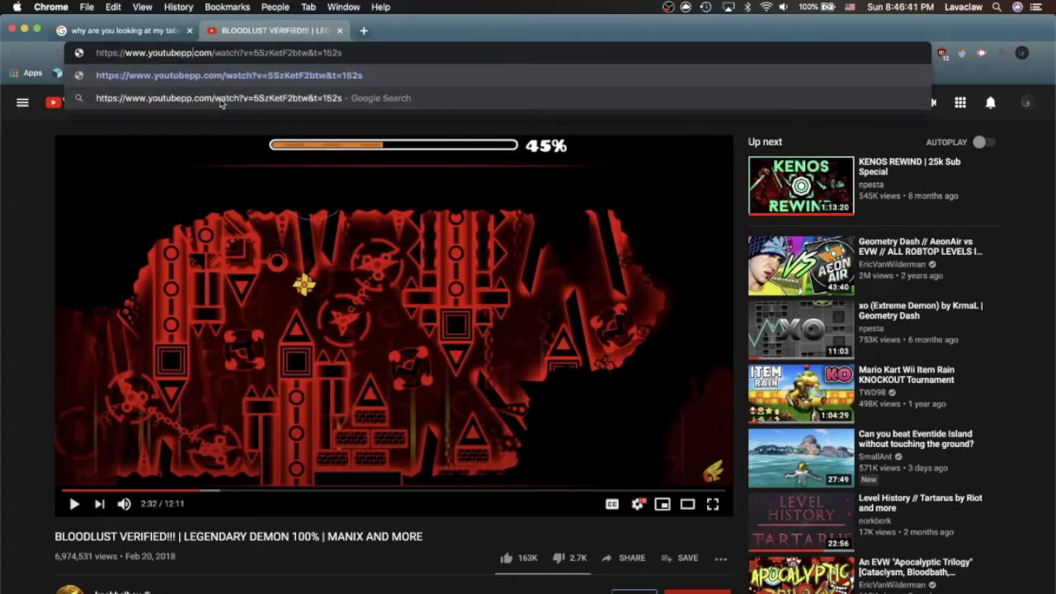
pyautogui.press('Return')
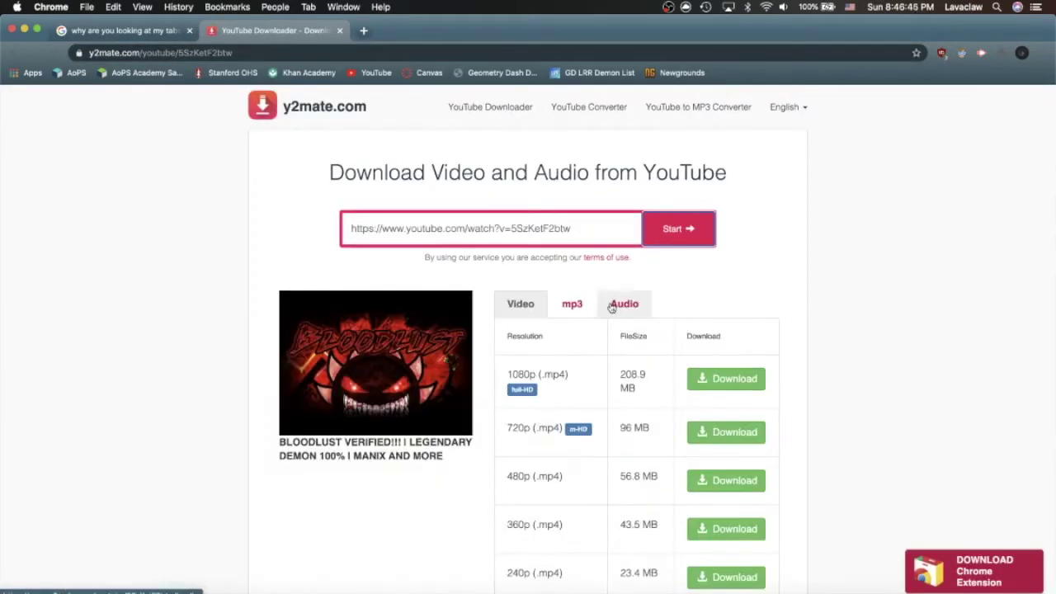
pyautogui.click(572, 303)
pyautogui.click(540, 306)
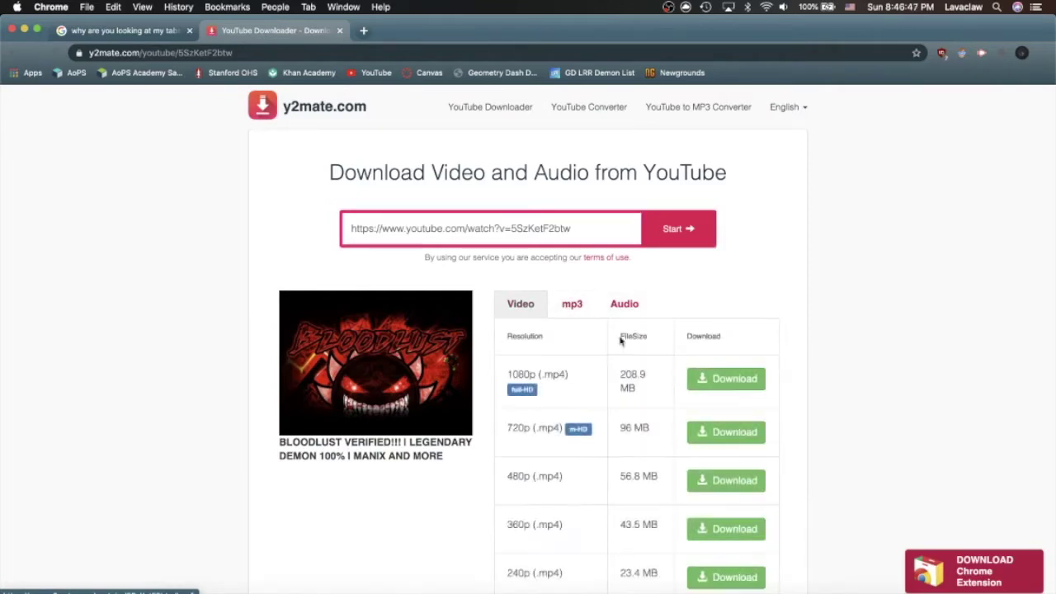
pyautogui.click(706, 428)
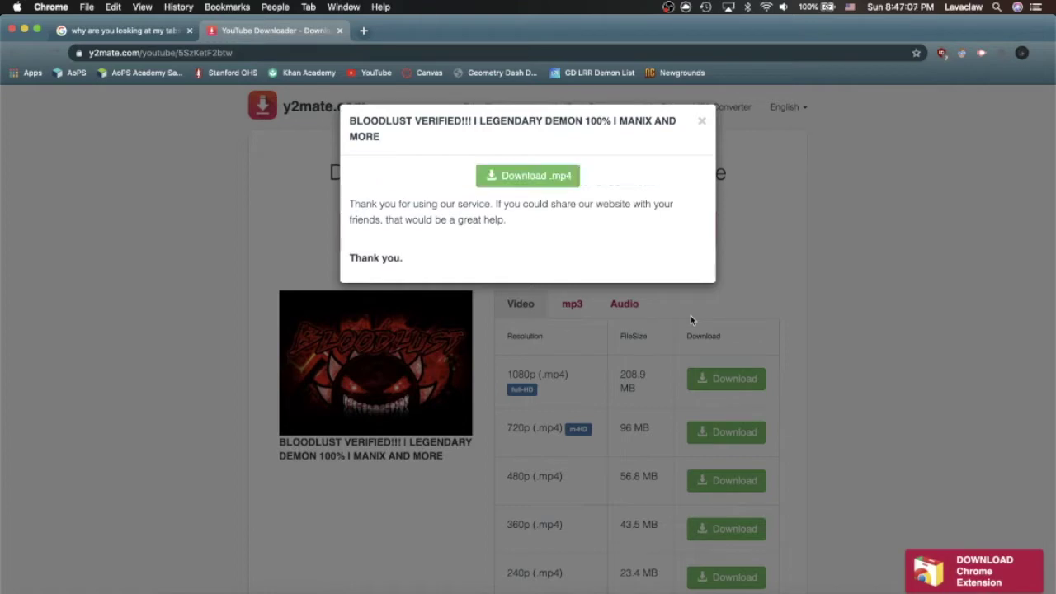
pyautogui.click(534, 179)
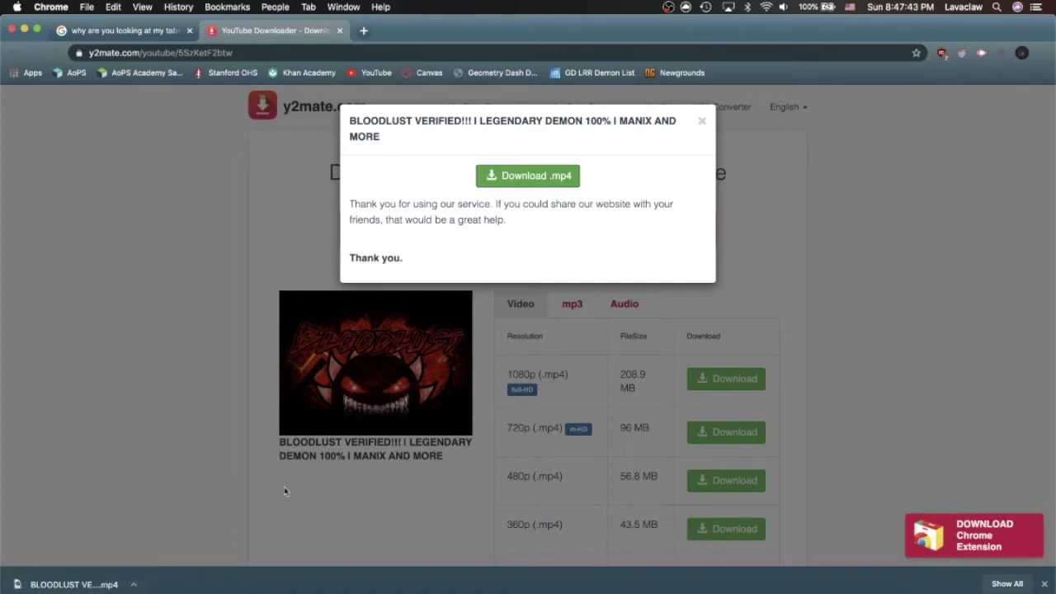
# Launch iMovie from Spotlight, opening an empty My Movie 7 project.
pyautogui.press('super+space')
pyautogui.write('itunes')
pyautogui.press('Return')
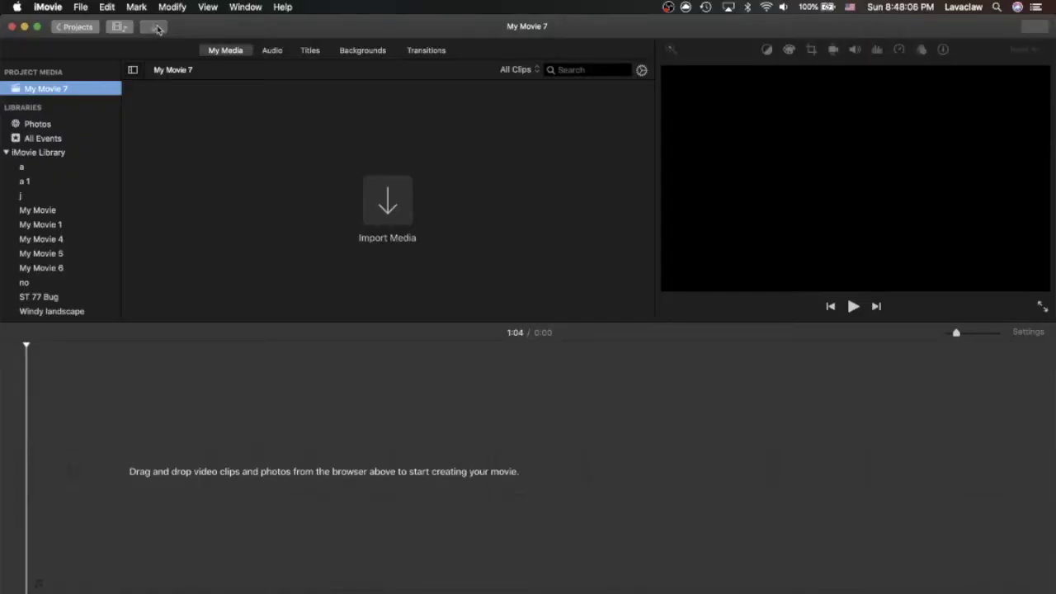
# Import the BLOODLUST video from the Desktop, drag it onto the timeline and zoom in.
pyautogui.click(364, 240)
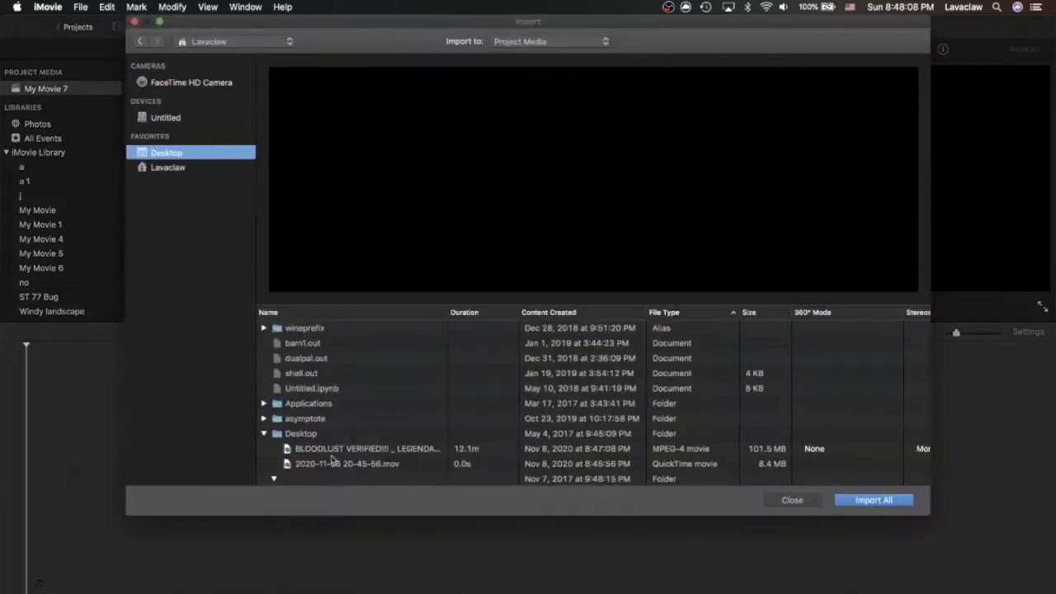
pyautogui.click(321, 449)
pyautogui.press('Return')
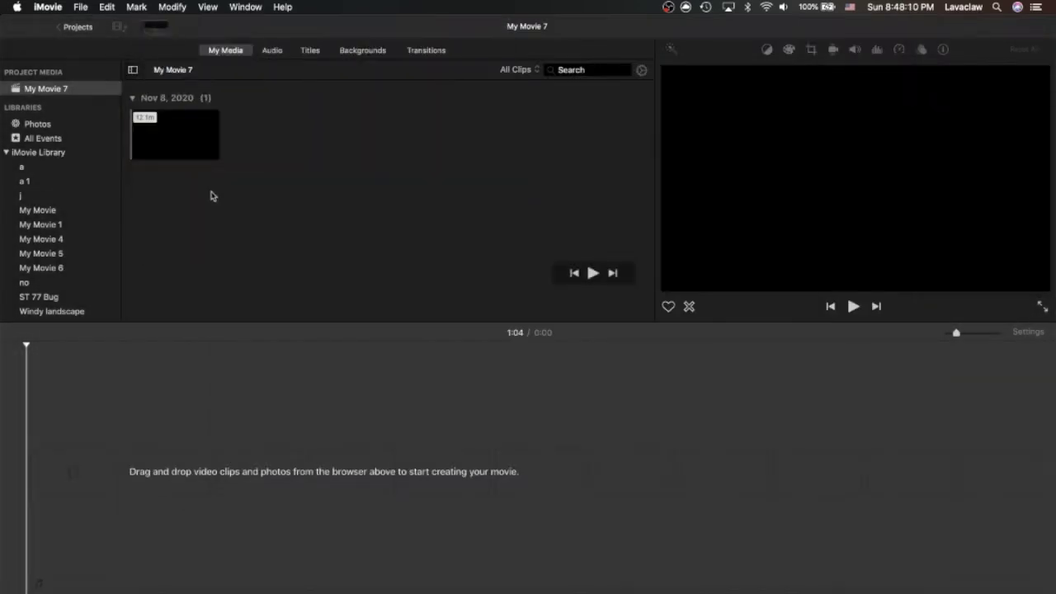
pyautogui.moveTo(175, 134); pyautogui.dragTo(128, 453)
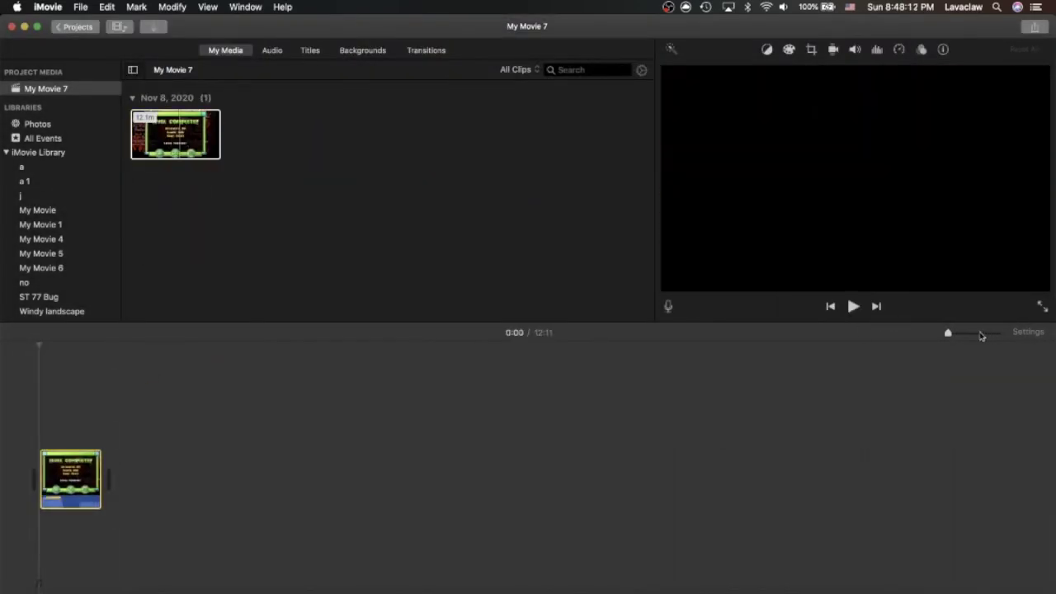
pyautogui.moveTo(949, 332); pyautogui.dragTo(970, 333)
pyautogui.hscroll(5, 907, 400)
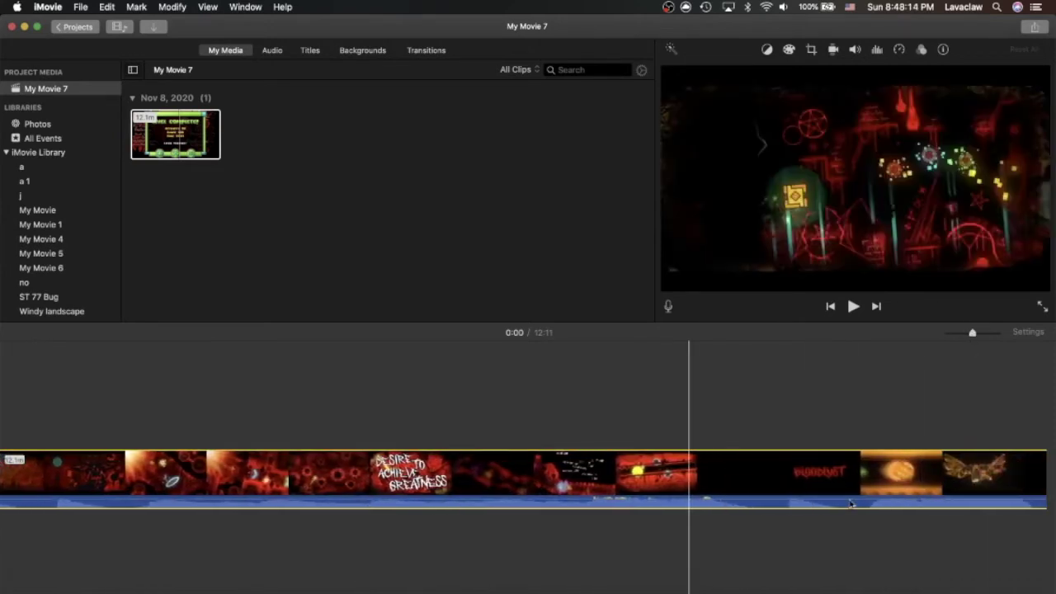
# Detach the clip's audio and delete the audio track.
pyautogui.rightClick(775, 486)
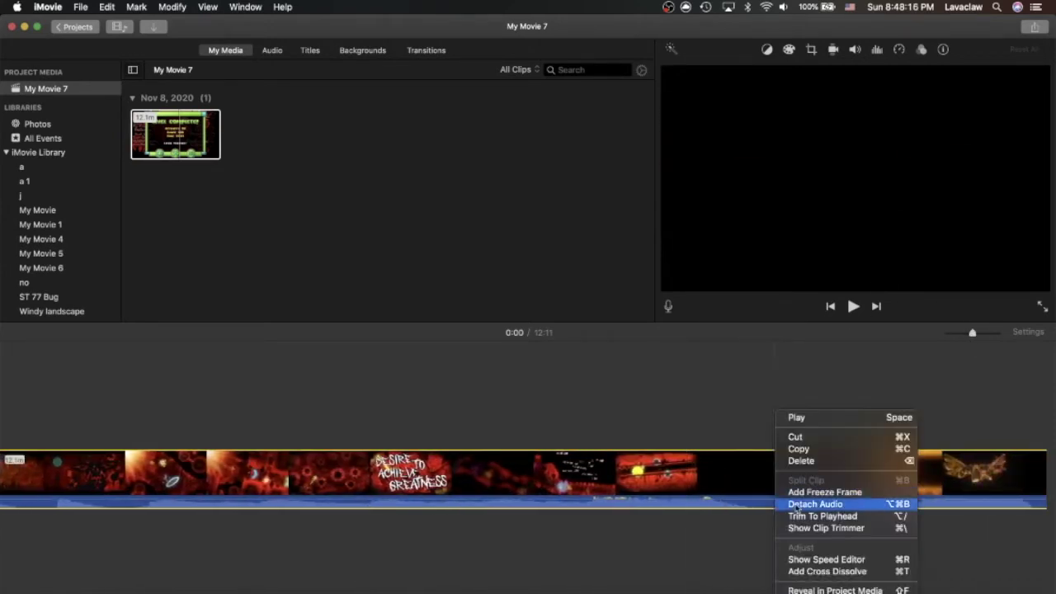
pyautogui.click(815, 503)
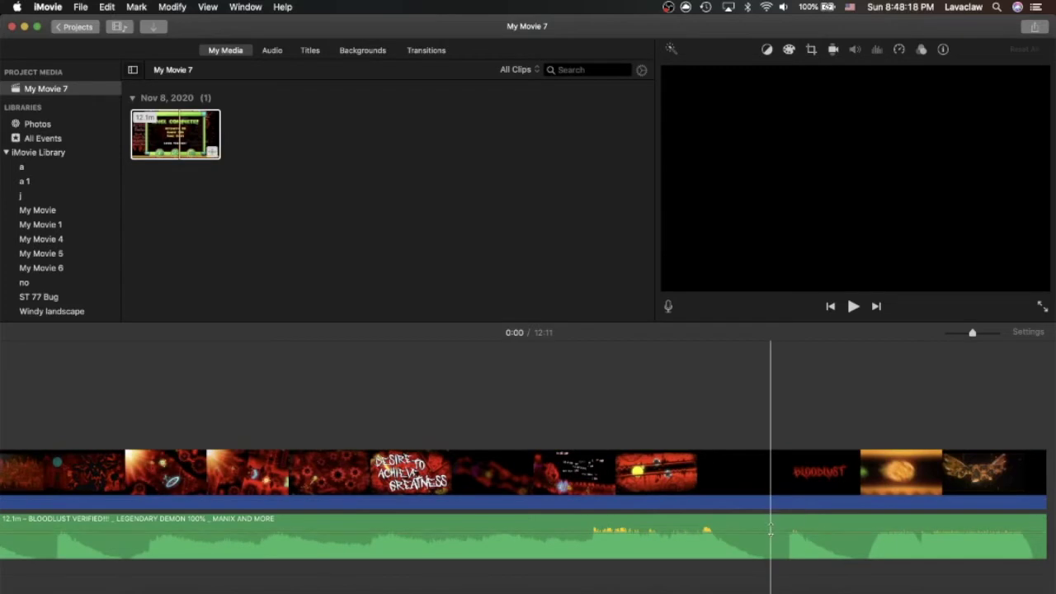
pyautogui.click(765, 555)
pyautogui.press('Delete')
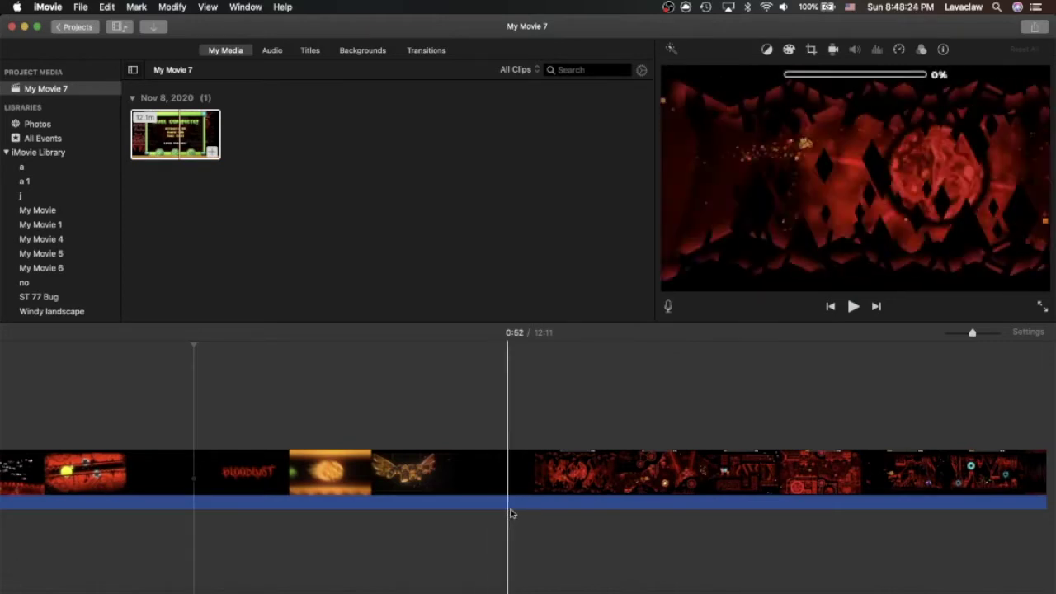
# Split the clip and delete the extra pieces, leaving a single 13-second clip.
pyautogui.hscroll(5, 578, 495)
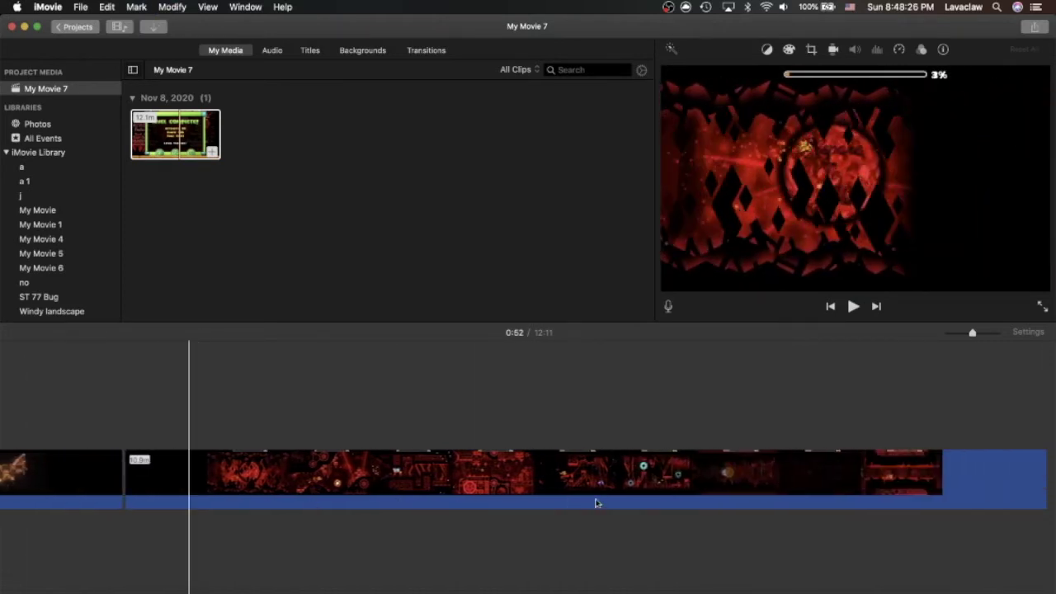
pyautogui.click(529, 503)
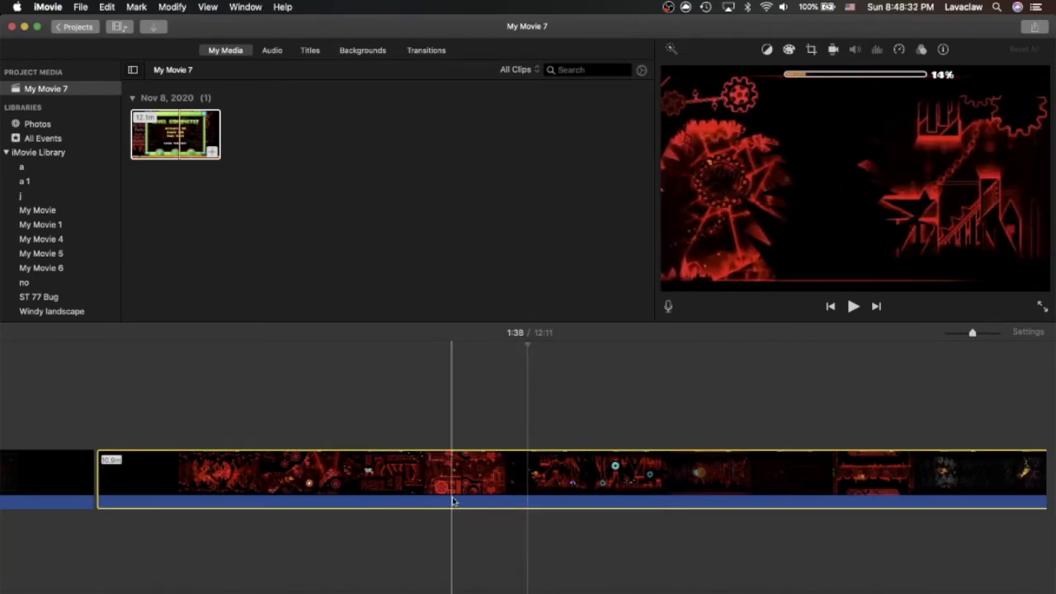
pyautogui.press('super+b')
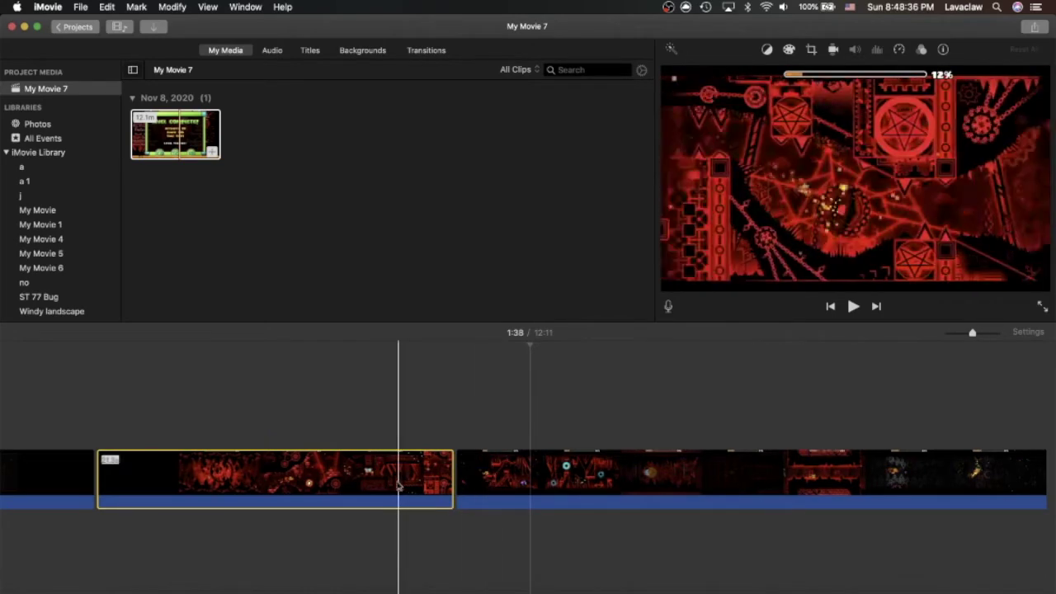
pyautogui.press('super+b')
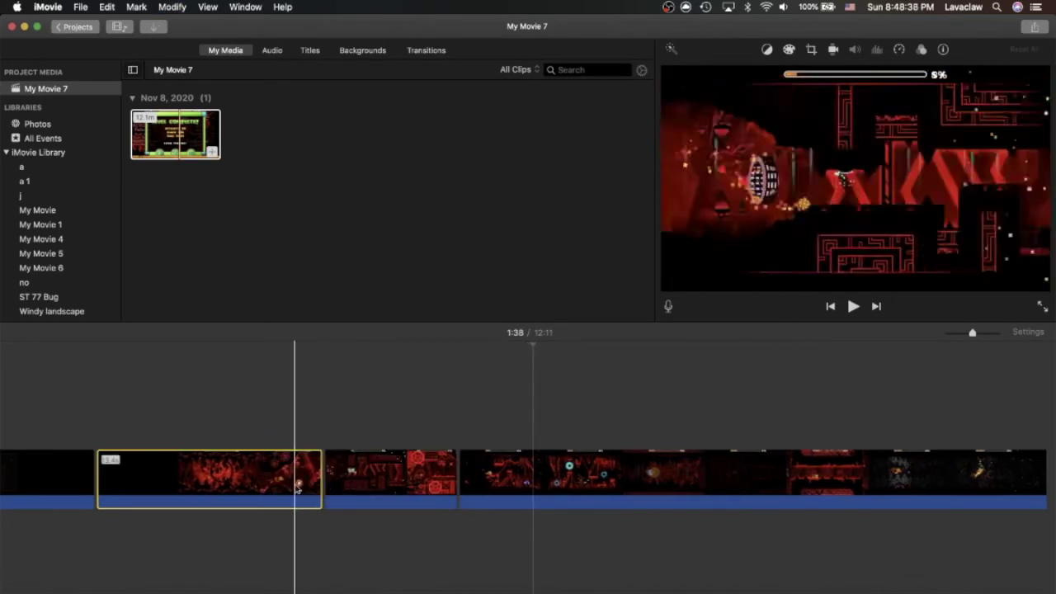
pyautogui.click(376, 481)
pyautogui.press('Delete')
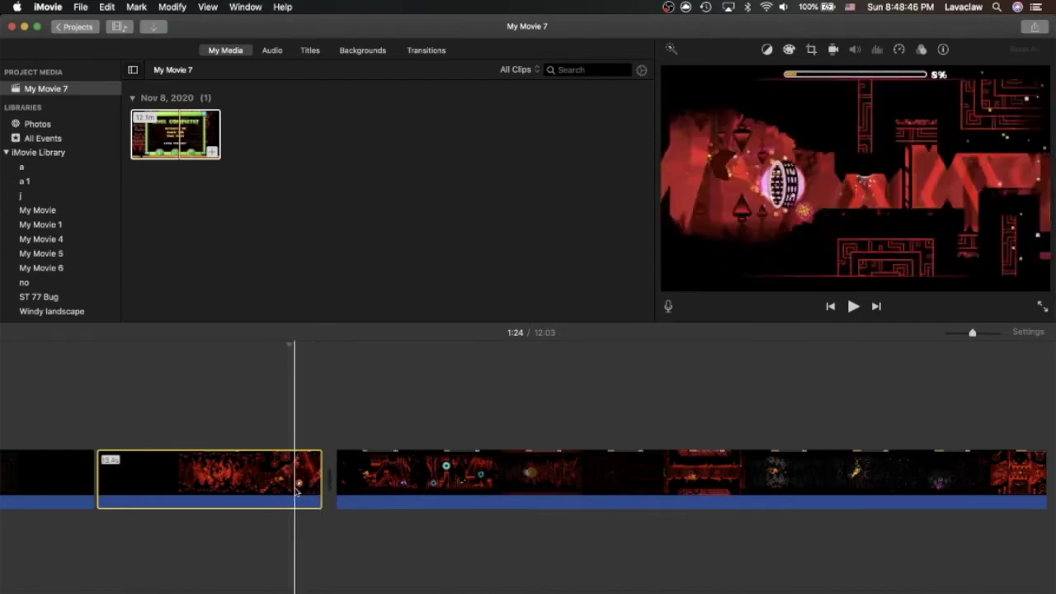
pyautogui.click(67, 492)
pyautogui.press('Delete')
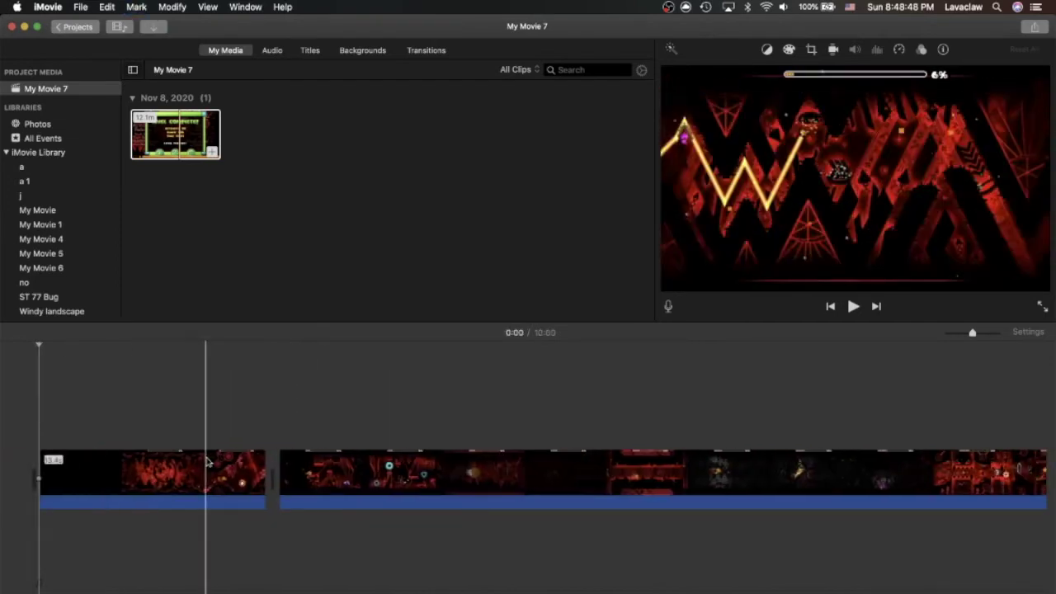
pyautogui.click(318, 482)
pyautogui.press('Delete')
pyautogui.click(221, 483)
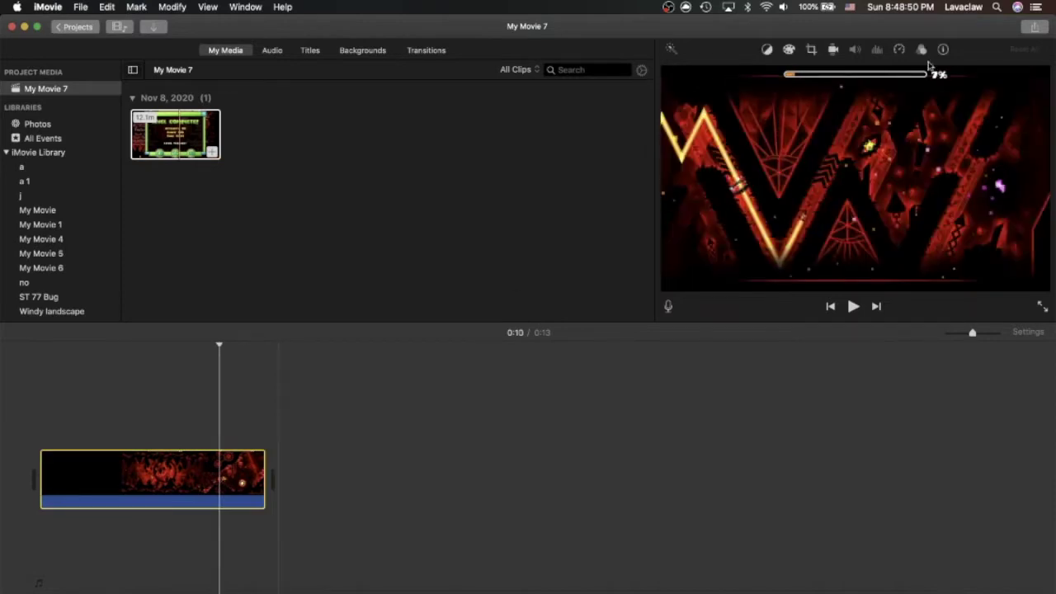
# Export the movie to a file with resolution set to 540p.
pyautogui.click(1034, 26)
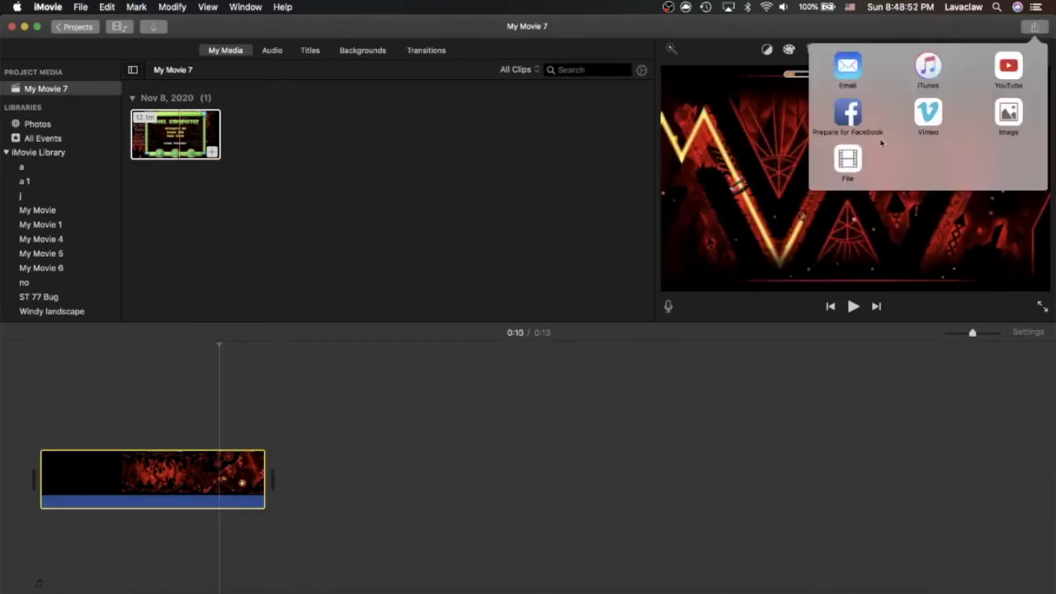
pyautogui.click(845, 169)
pyautogui.click(607, 226)
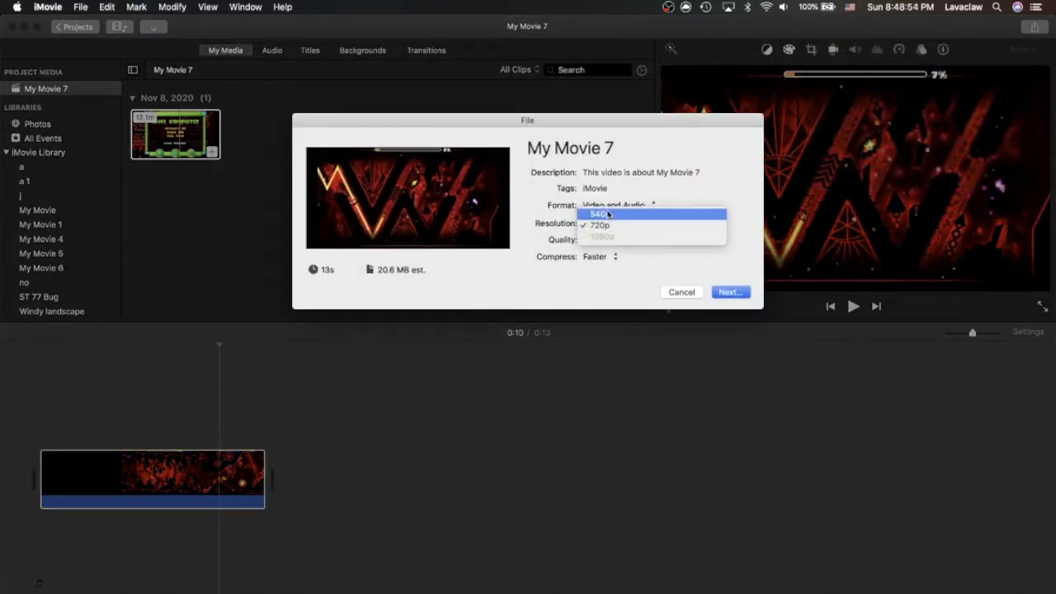
pyautogui.click(599, 216)
pyautogui.click(603, 239)
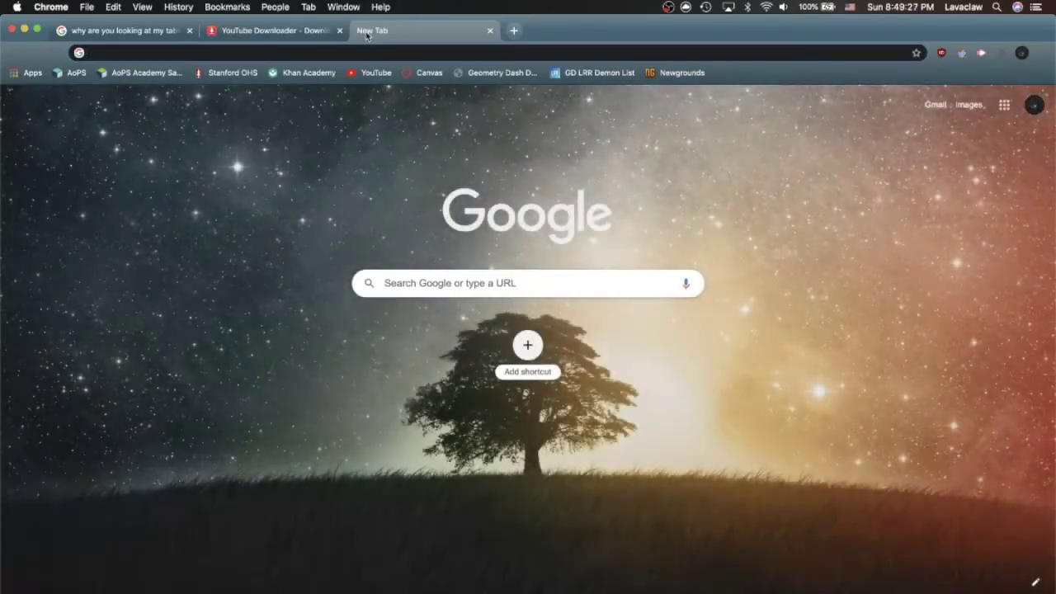
# Load ezgif.com's GIF maker and upload My Movie 7.mp4.
pyautogui.write('ezgif.')
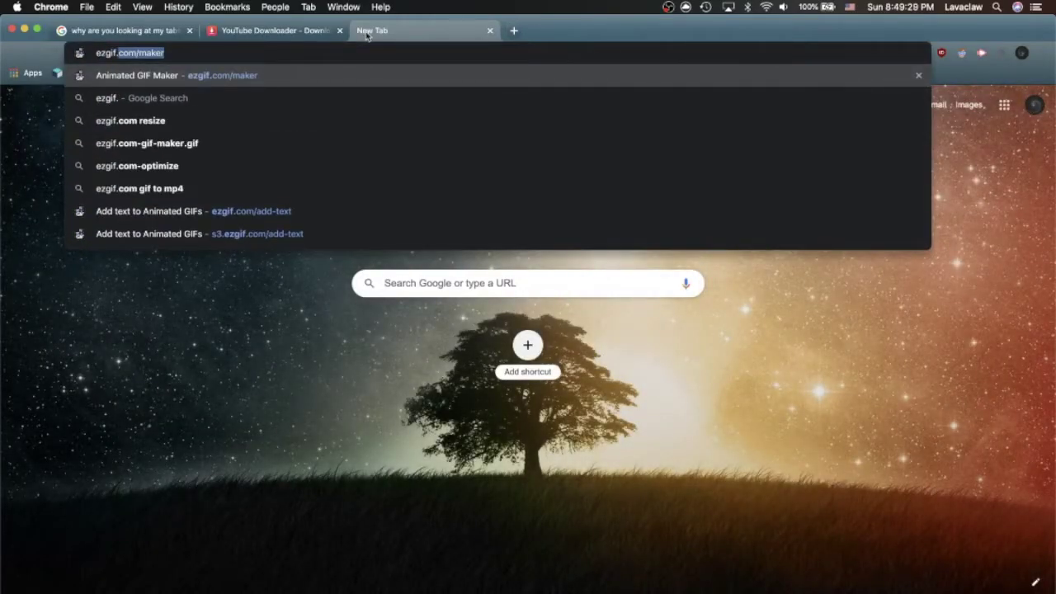
pyautogui.press('Return')
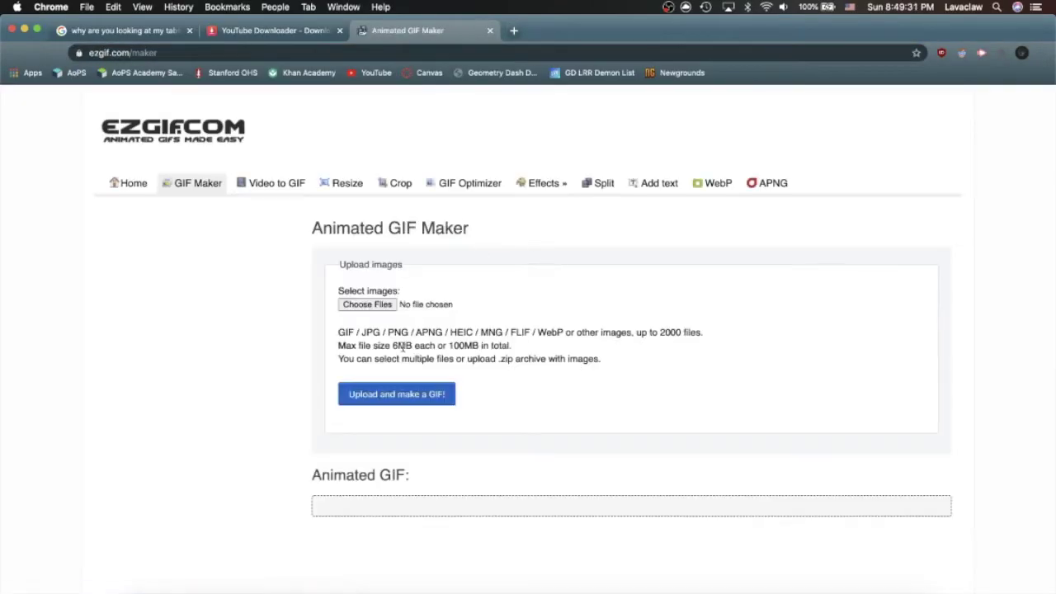
pyautogui.click(364, 305)
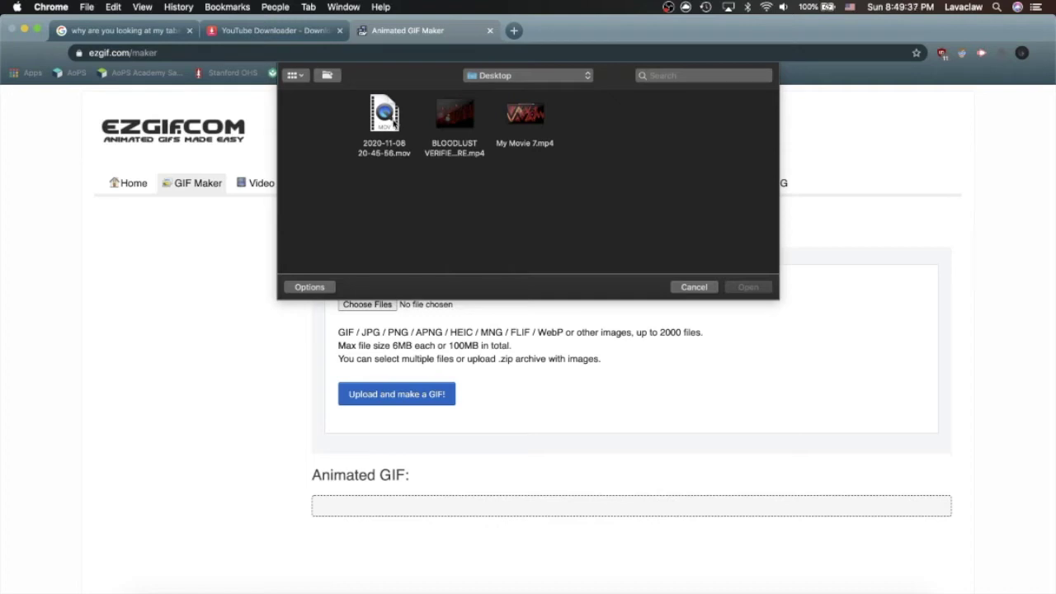
pyautogui.doubleClick(538, 124)
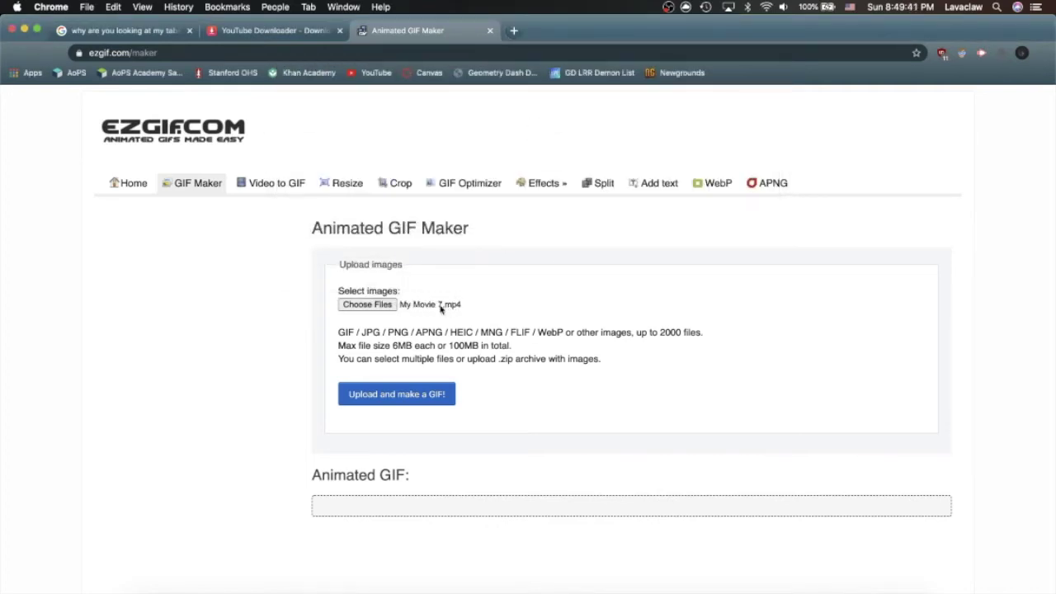
pyautogui.click(410, 390)
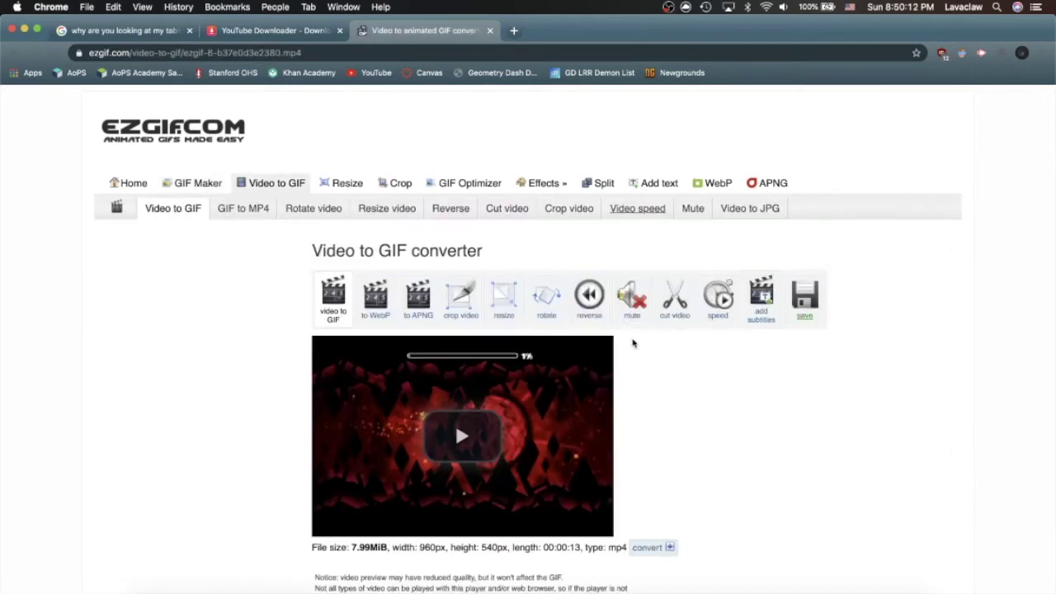
# Choose '20 (max 15 seconds)' in the Frame rate (FPS) dropdown.
pyautogui.scroll(-5, 685, 451)
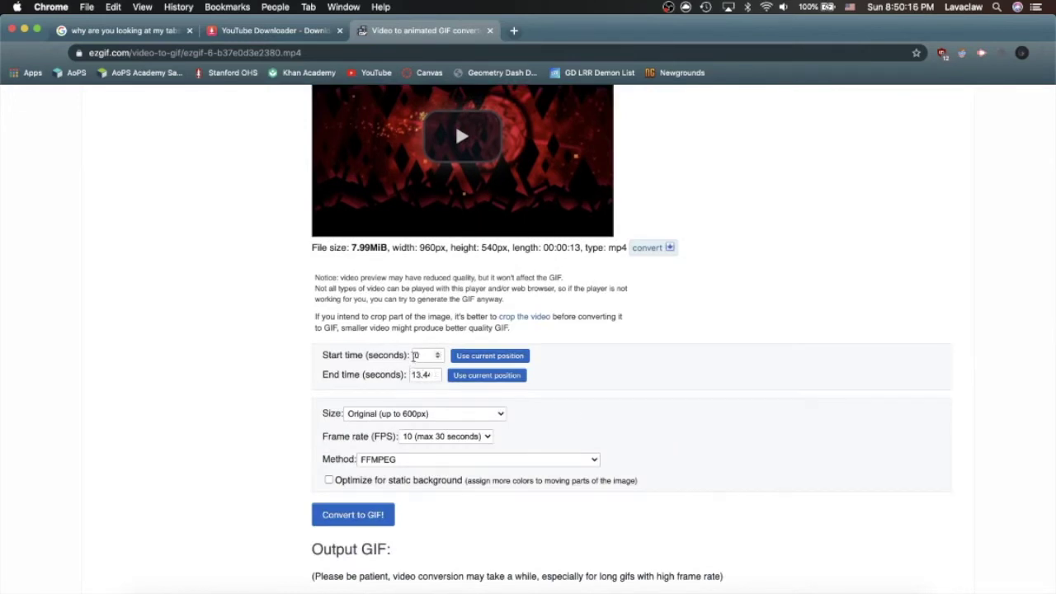
pyautogui.click(426, 436)
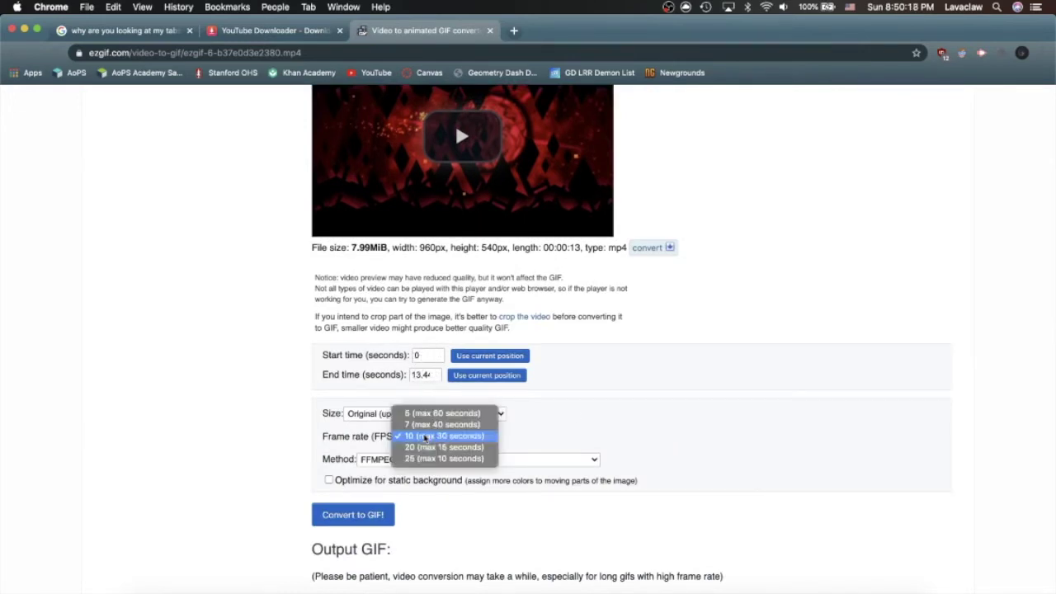
pyautogui.click(475, 446)
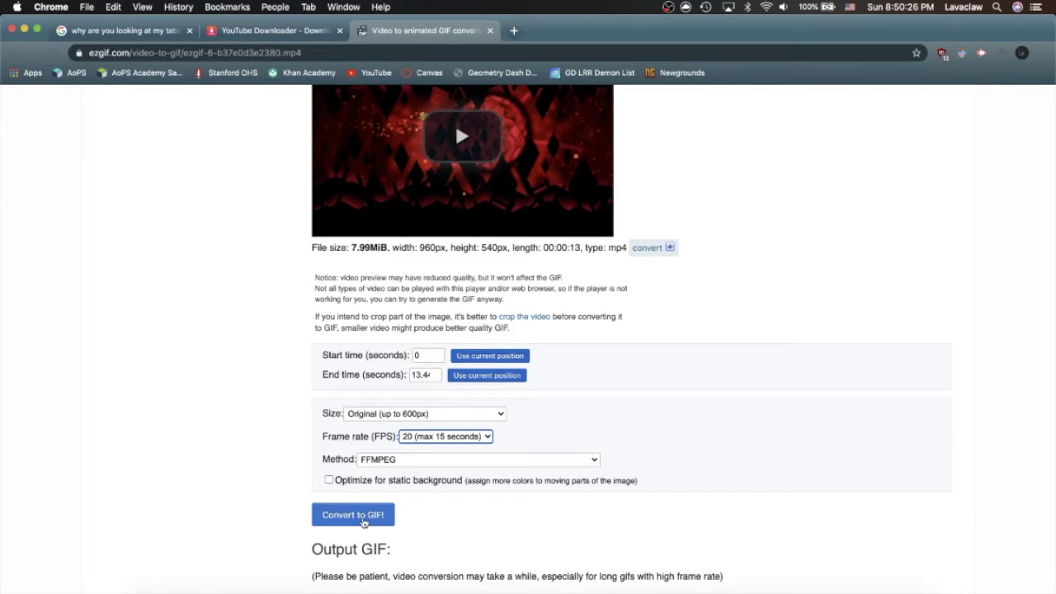
# Convert the video to a GIF, download the 269-frame result, and go to Add text.
pyautogui.click(355, 514)
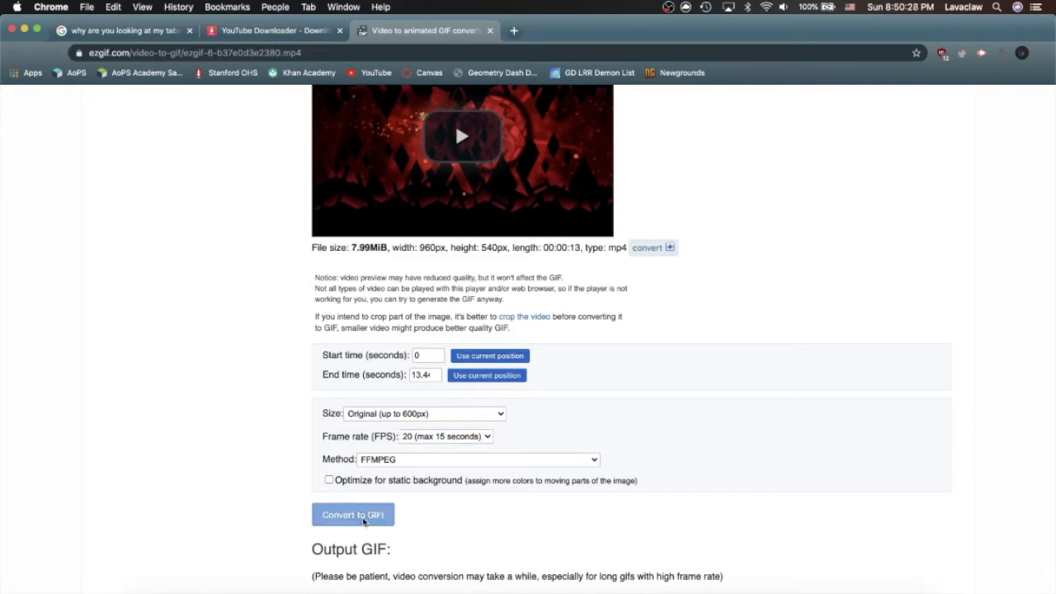
pyautogui.scroll(-3, 422, 482)
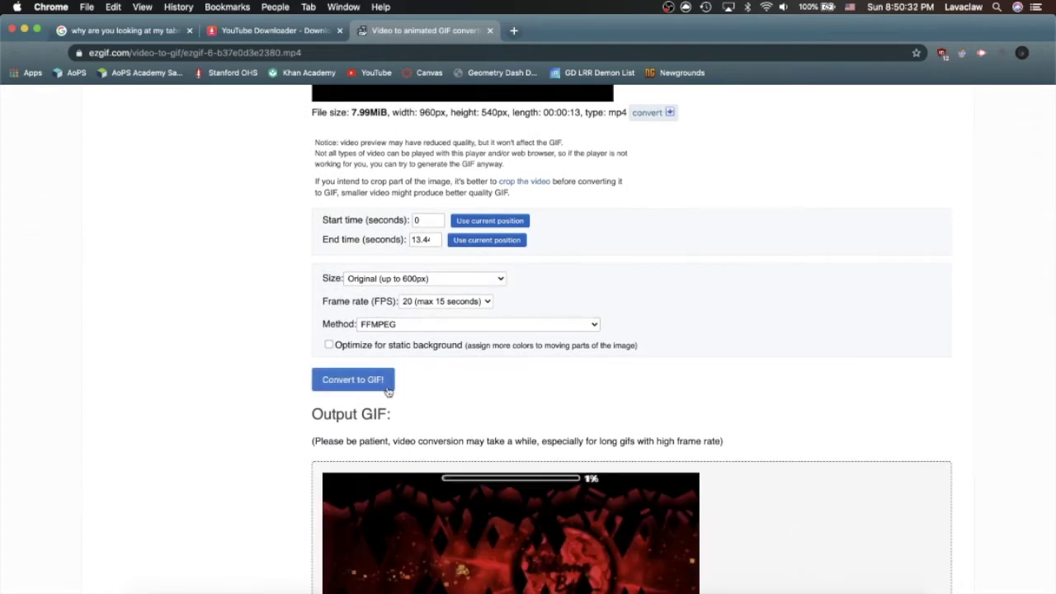
pyautogui.scroll(-6, 487, 429)
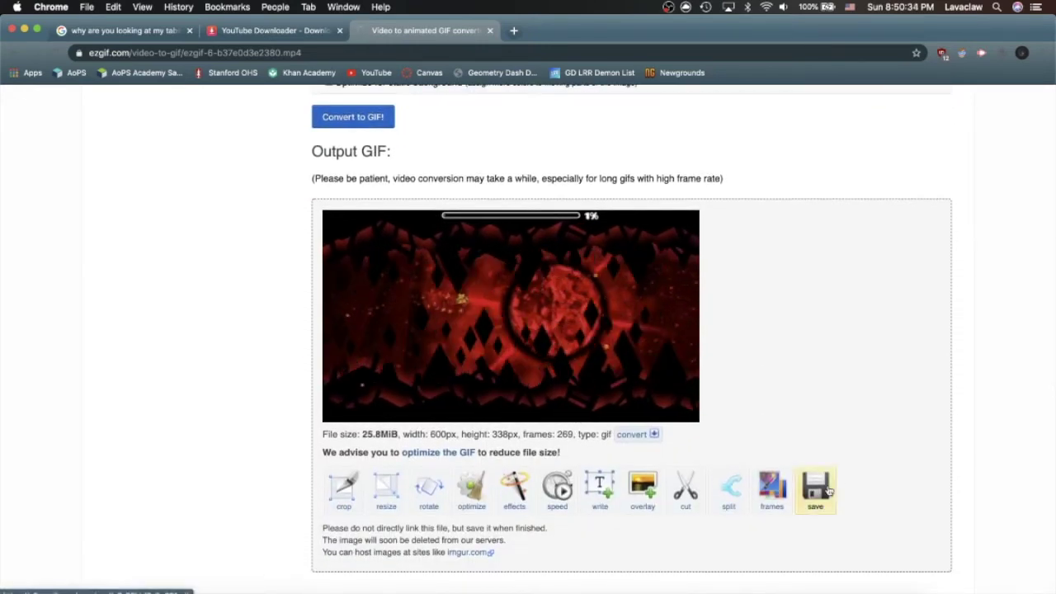
pyautogui.click(828, 491)
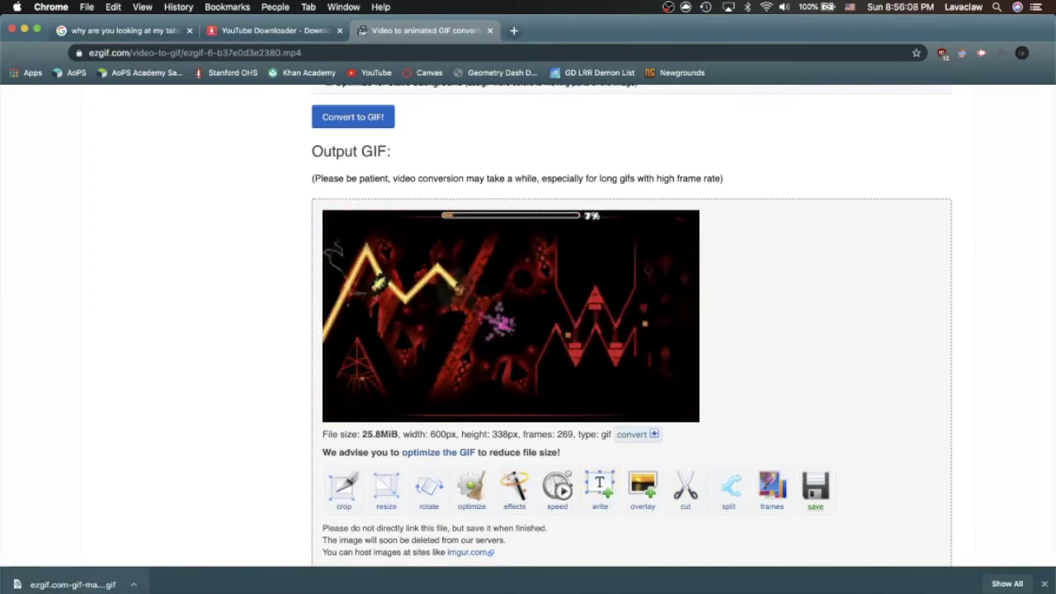
pyautogui.press('super+Left')
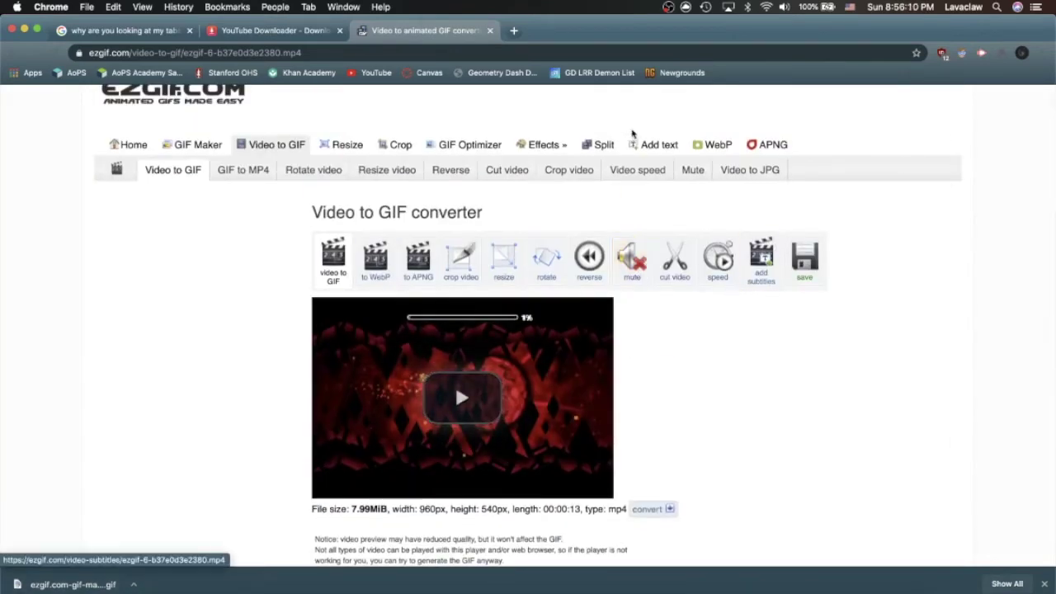
pyautogui.click(659, 145)
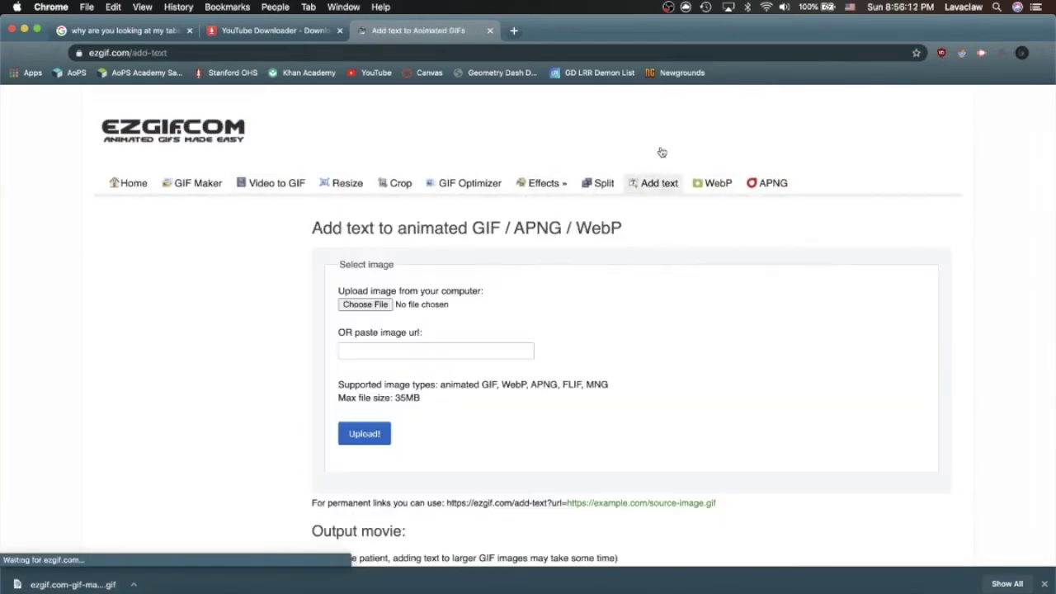
# Choose ezgif.com-gif-maker.gif from the Desktop as the file to caption.
pyautogui.click(366, 305)
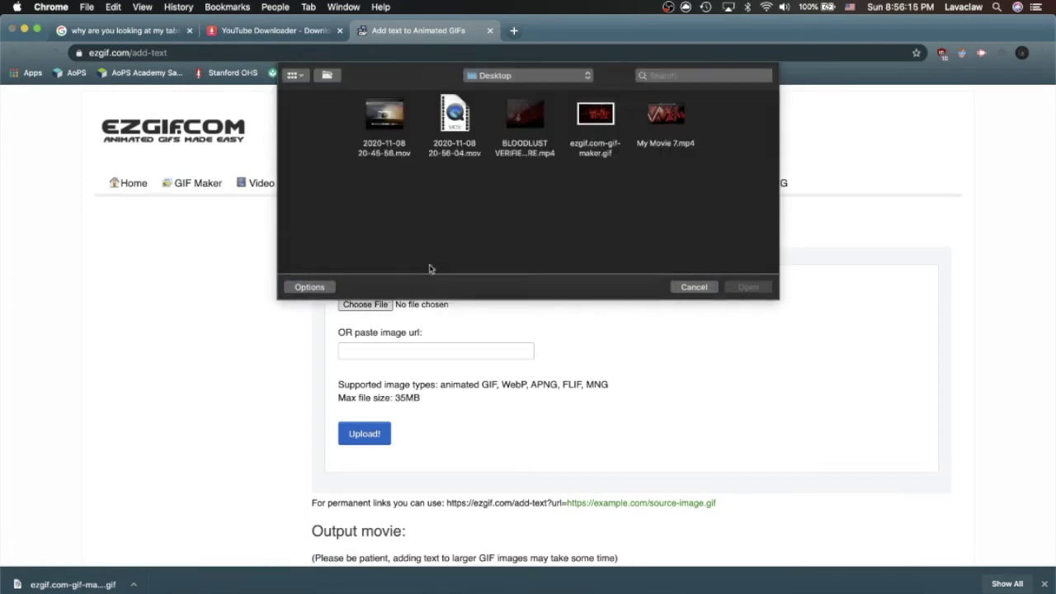
pyautogui.doubleClick(596, 120)
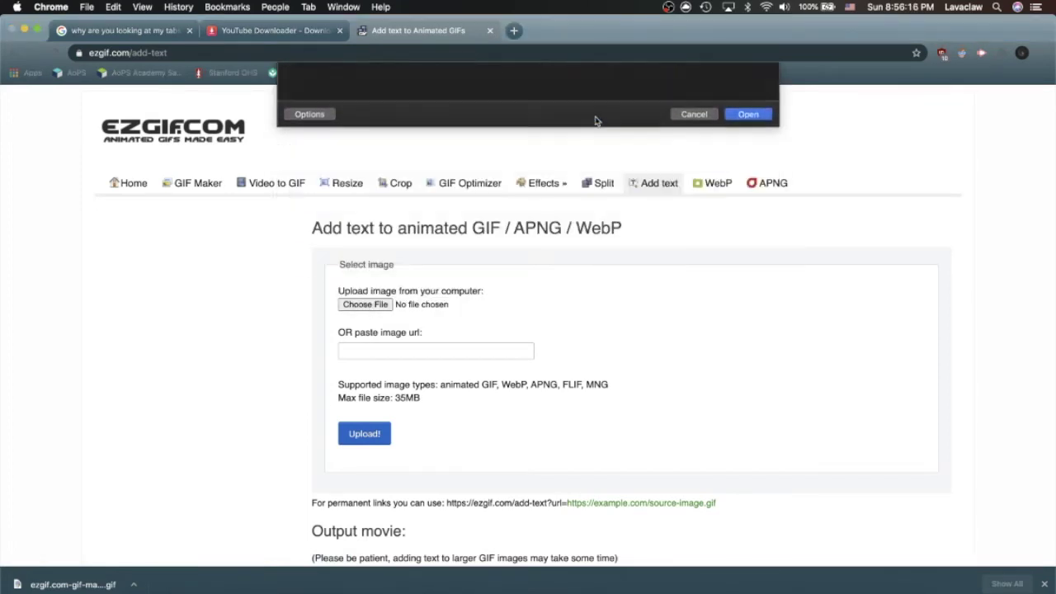
# Upload the GIF and type the caption YOU'RE GOING / TO BLOODLUST on two lines.
pyautogui.click(364, 434)
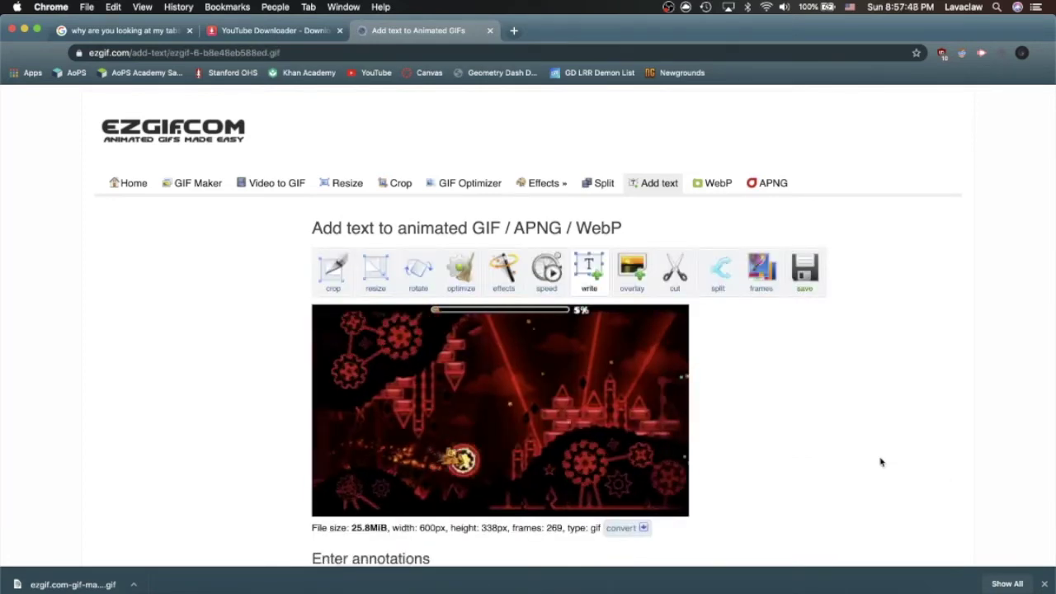
pyautogui.scroll(-5, 879, 459)
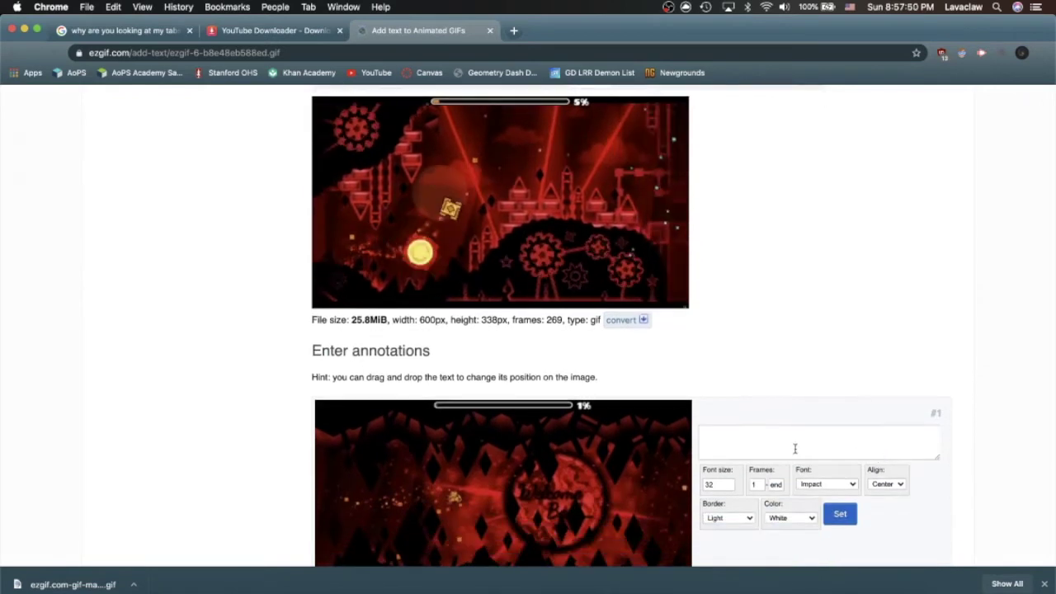
pyautogui.scroll(-1, 794, 448)
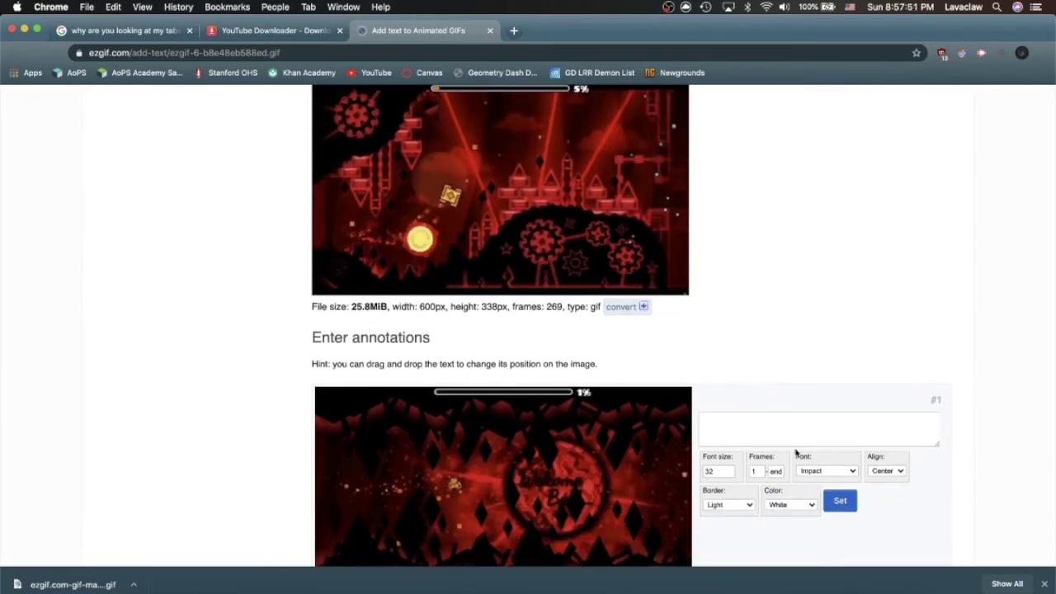
pyautogui.click(789, 431)
pyautogui.scroll(-2, 790, 433)
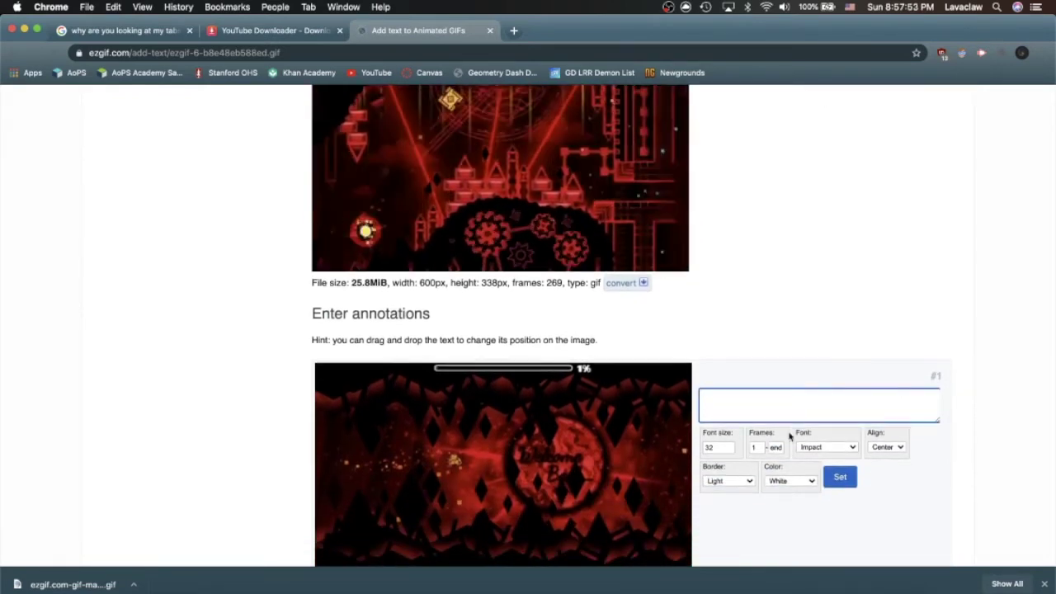
pyautogui.scroll(-2, 829, 403)
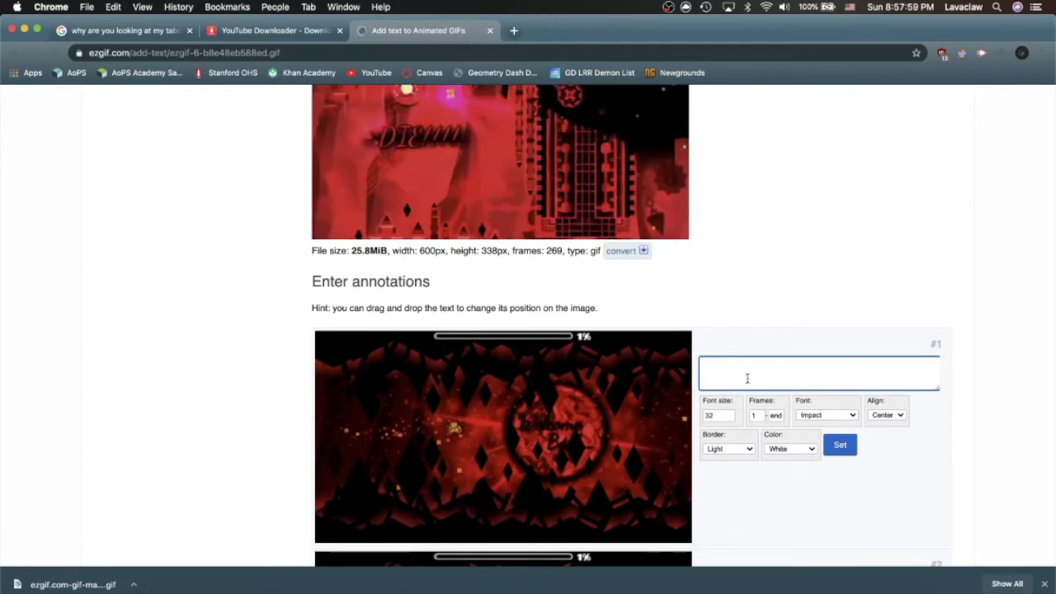
pyautogui.write('ou')
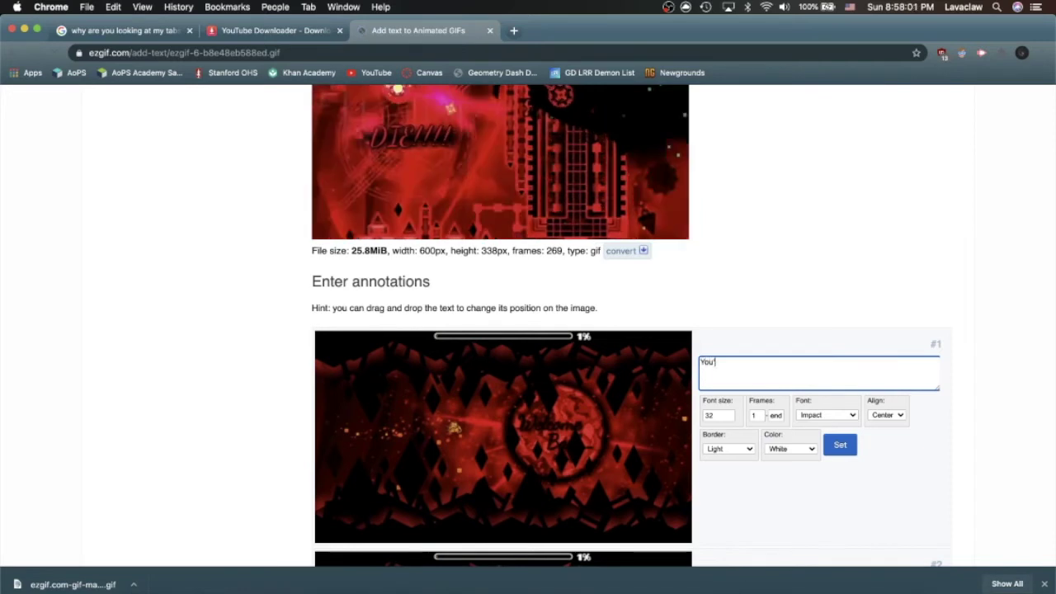
pyautogui.write("'RE GOING")
pyautogui.press('Return')
pyautogui.write('TO BLOODLUST')
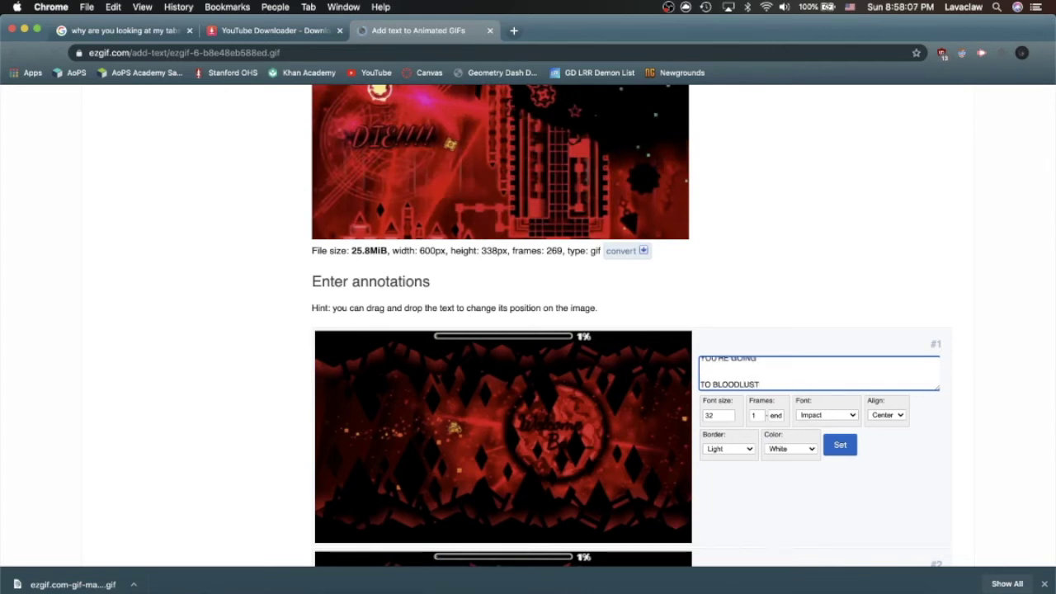
# Set the caption font size to 60 and apply it.
pyautogui.doubleClick(716, 415)
pyautogui.press('BackSpace')
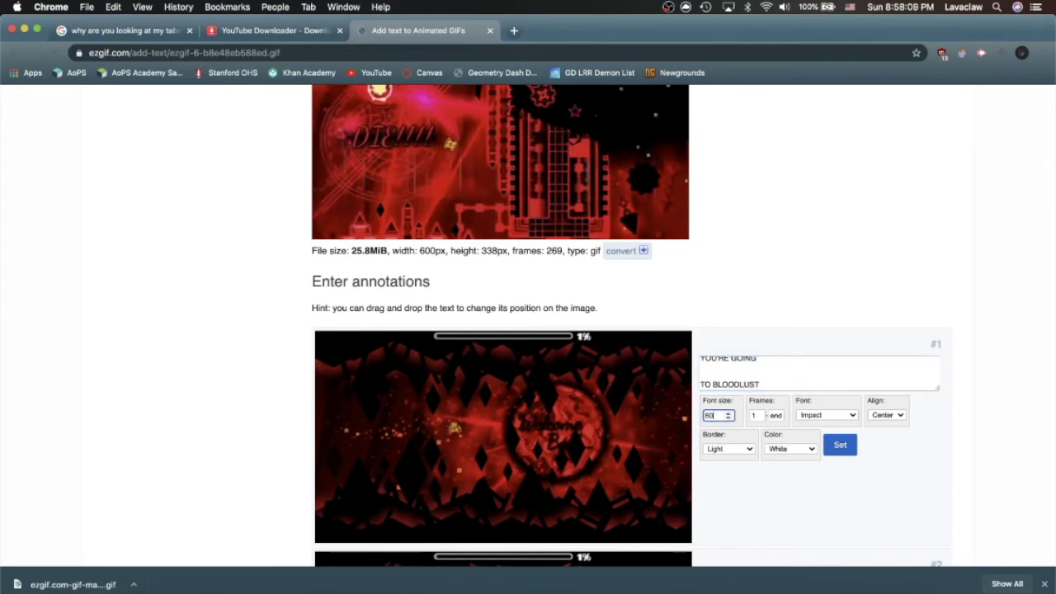
pyautogui.click(837, 447)
pyautogui.scroll(1, 823, 375)
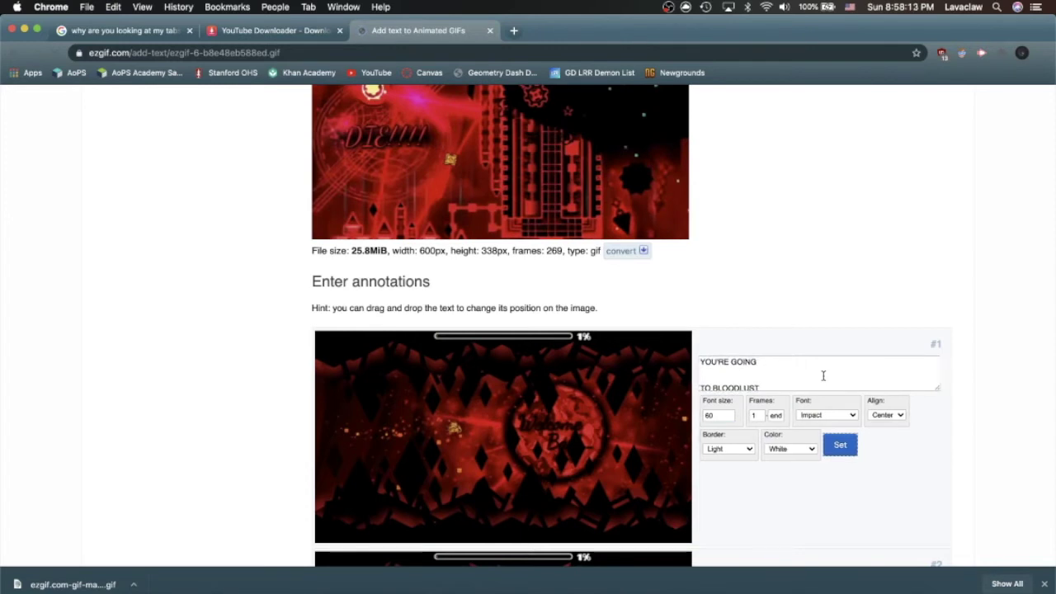
# Try the caption without the YOU'RE GOING line, then restore that line.
pyautogui.click(711, 371)
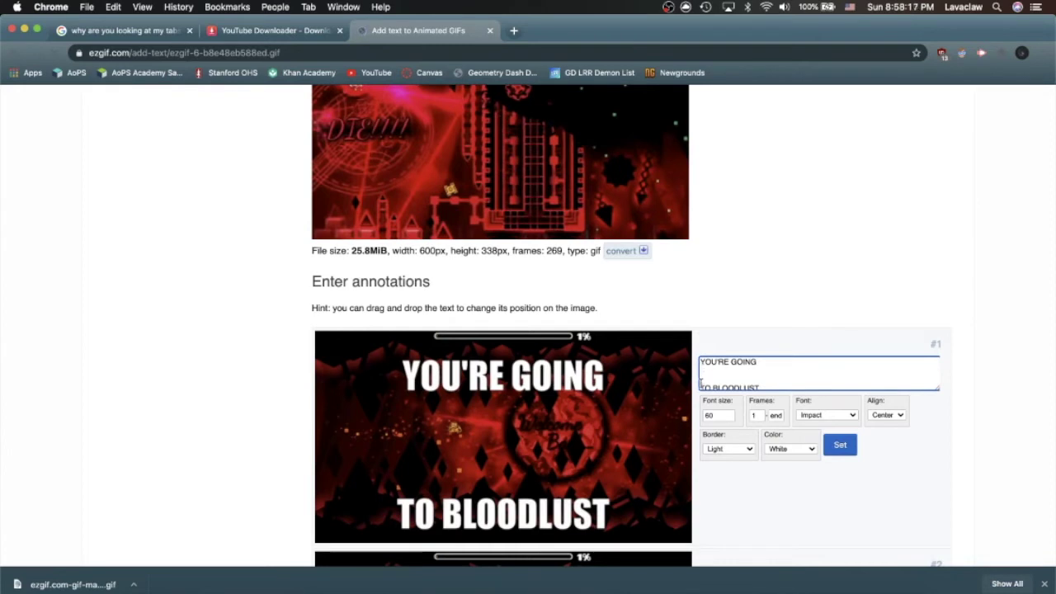
pyautogui.moveTo(757, 361); pyautogui.dragTo(700, 361)
pyautogui.press('BackSpace')
pyautogui.click(841, 446)
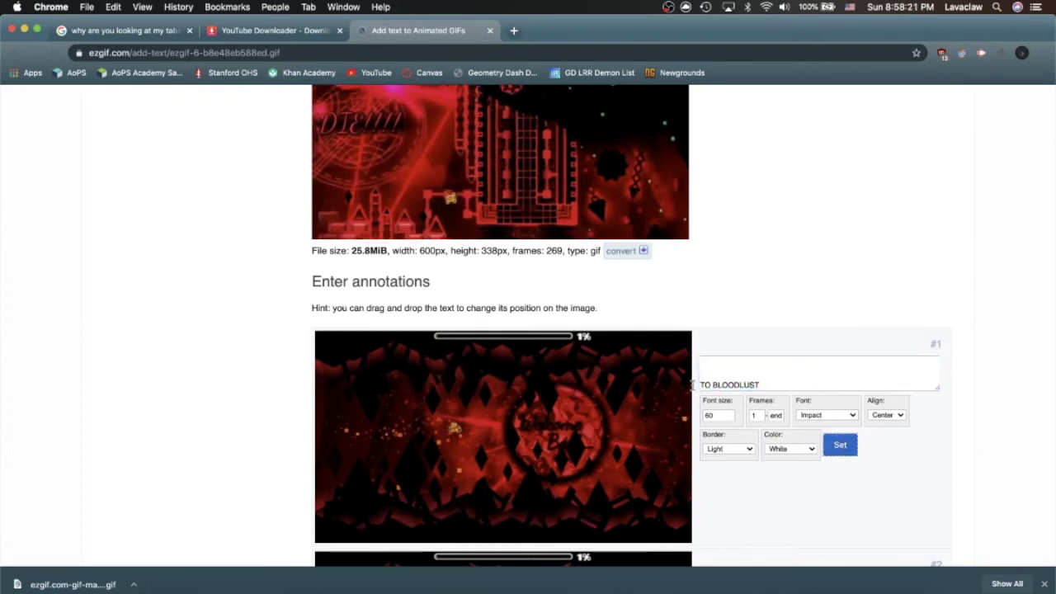
pyautogui.scroll(-1, 625, 401)
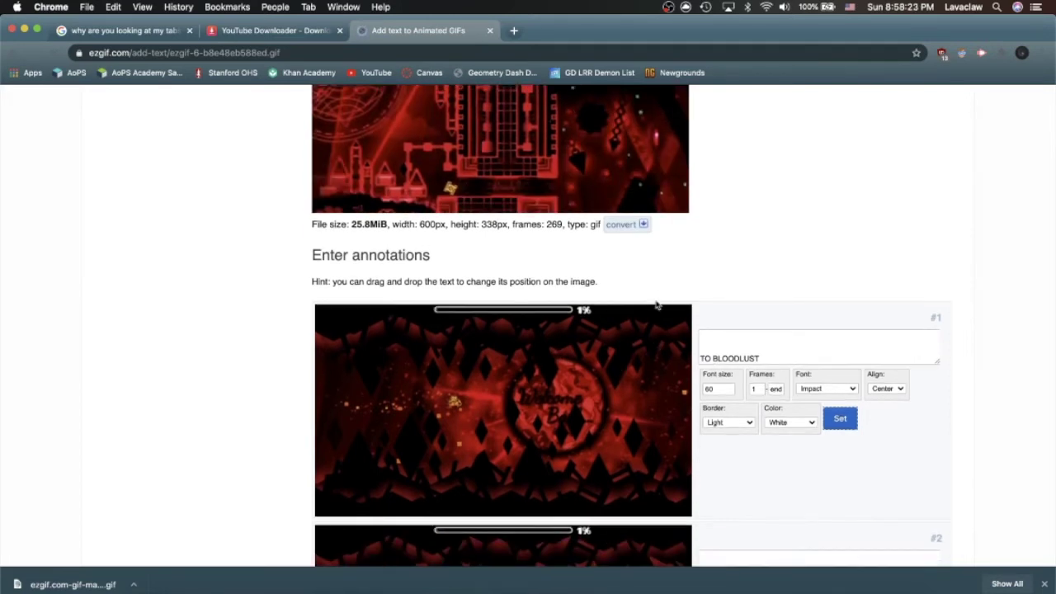
pyautogui.click(720, 349)
pyautogui.press('super+z')
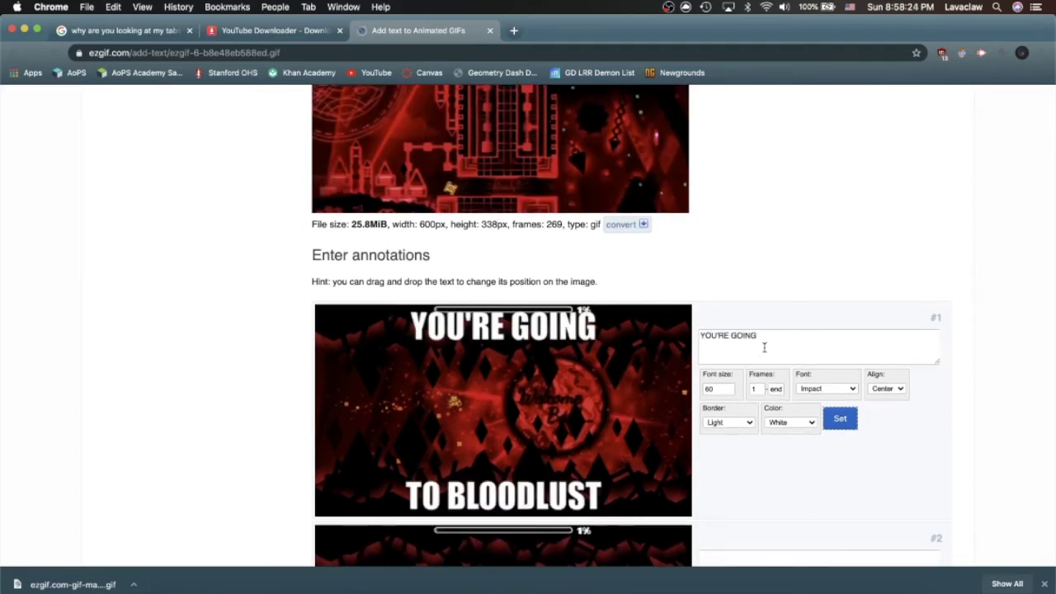
# Keep the caption on frames 1 to end, create the 269-frame GIF and download it.
pyautogui.doubleClick(752, 390)
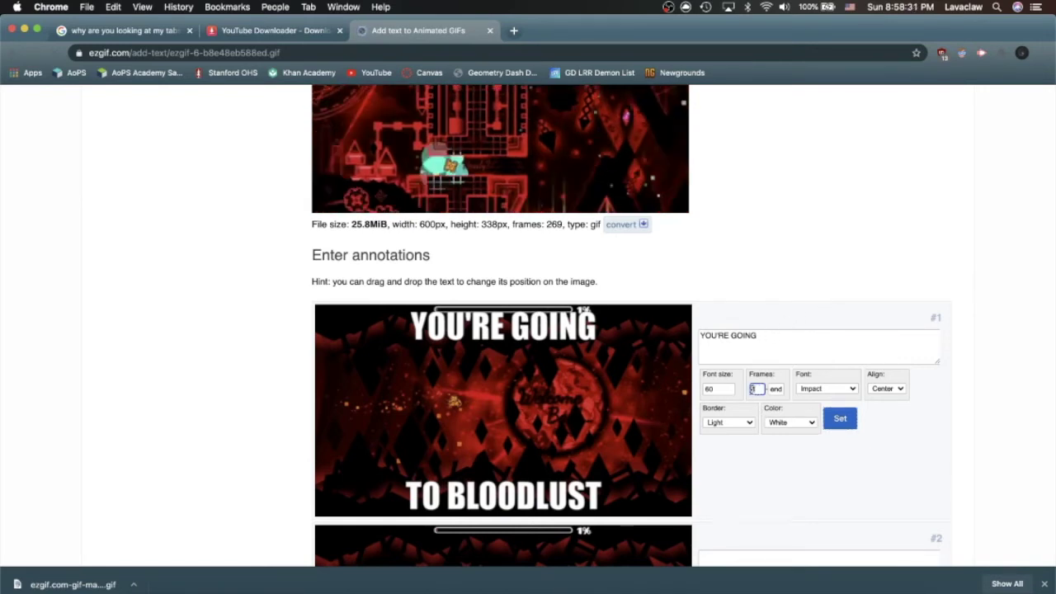
pyautogui.click(772, 388)
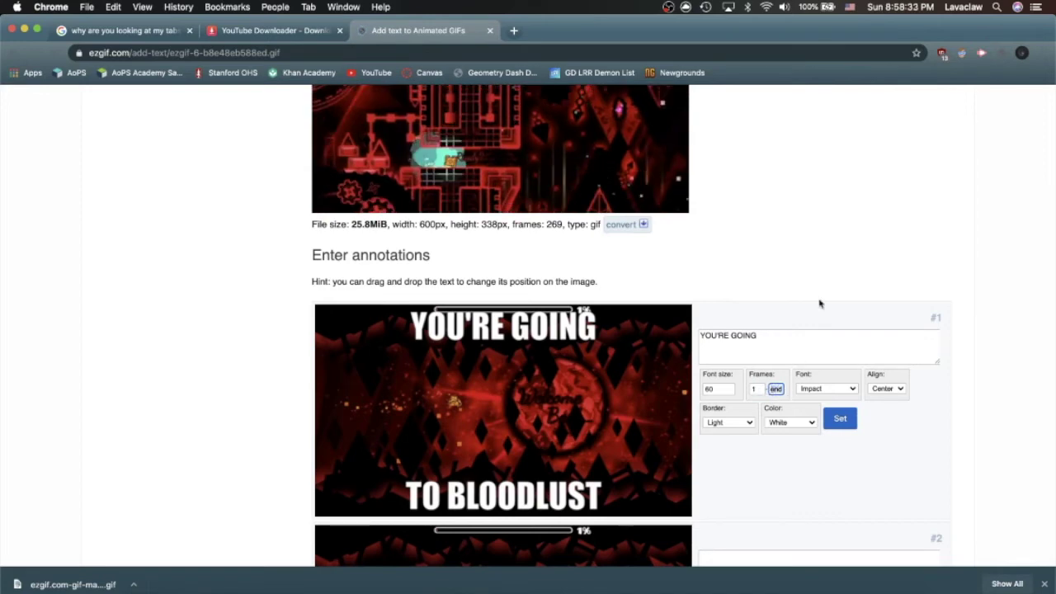
pyautogui.scroll(-5, 1006, 206)
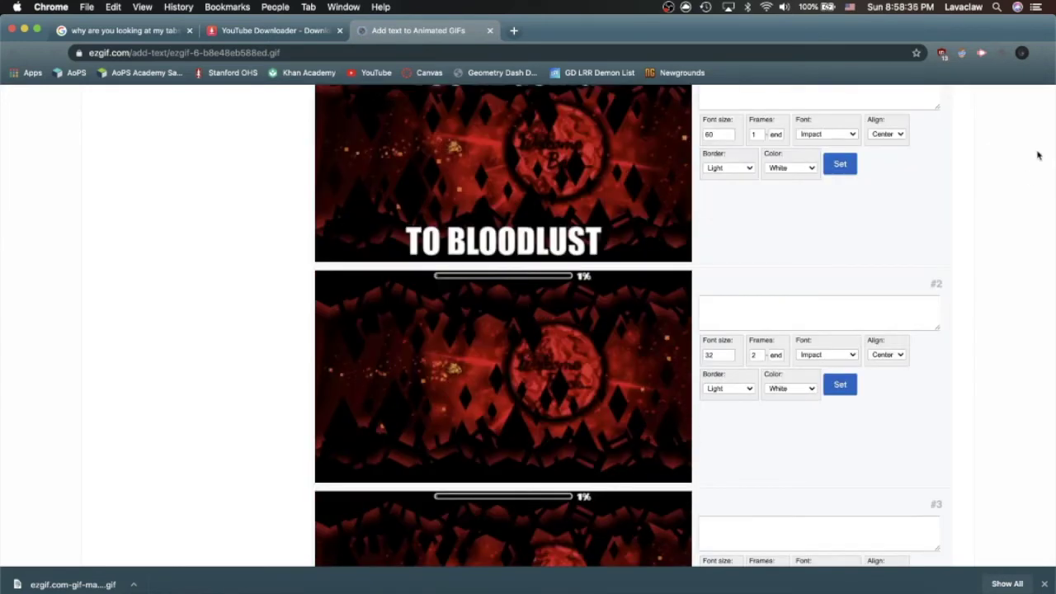
pyautogui.scroll(-15, 1038, 155)
pyautogui.scroll(5, 1038, 155)
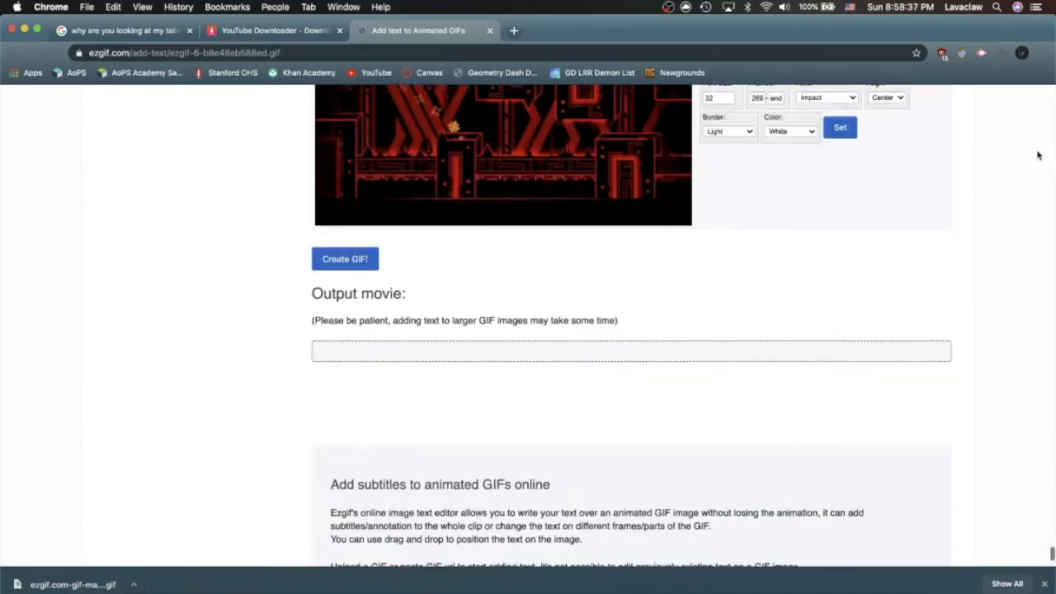
pyautogui.scroll(3, 1037, 155)
pyautogui.click(349, 445)
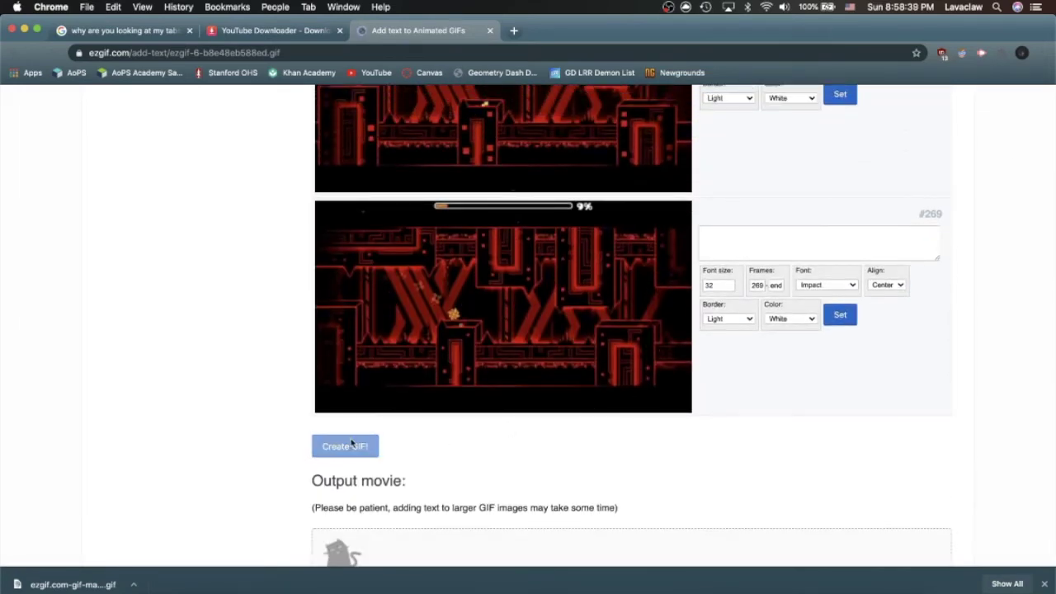
pyautogui.scroll(-2, 287, 437)
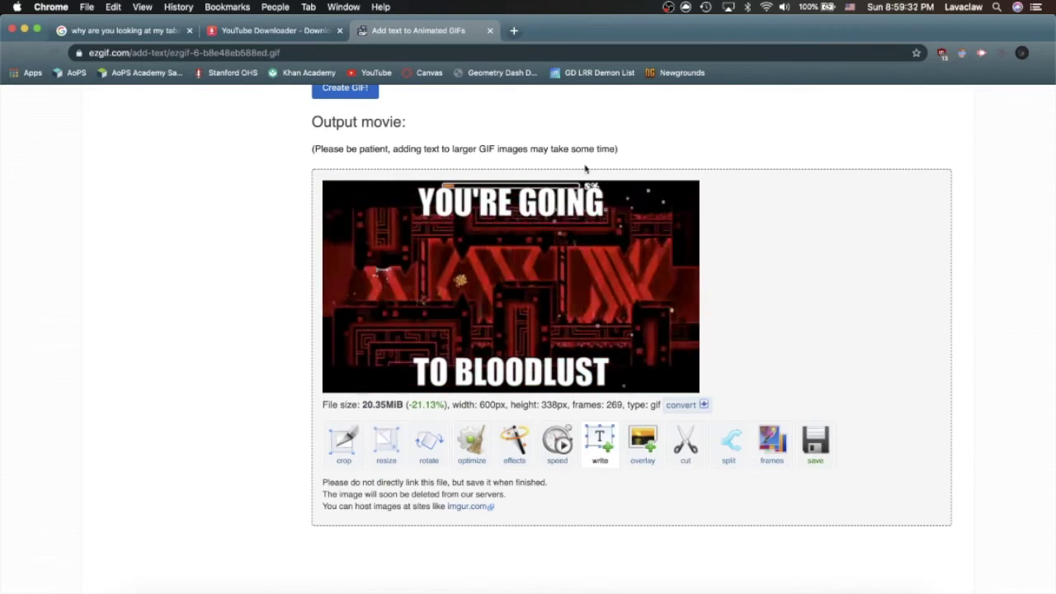
pyautogui.click(801, 456)
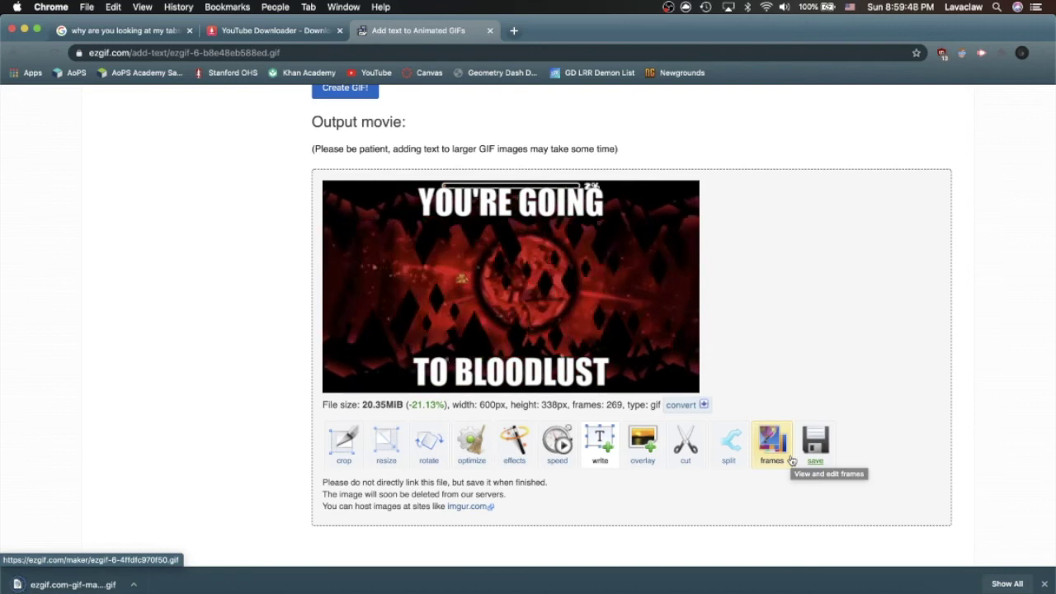
# Move the downloaded captioned GIF onto the desktop, replacing the older ezgif.com-gif-maker.gif.
pyautogui.moveTo(73, 584); pyautogui.dragTo(1, 494)
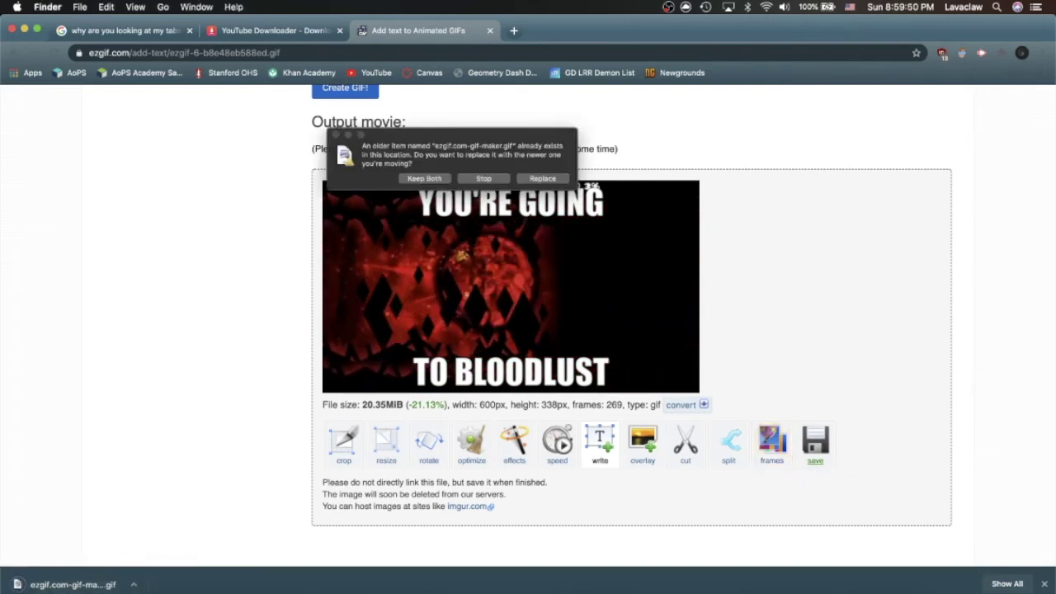
pyautogui.click(542, 178)
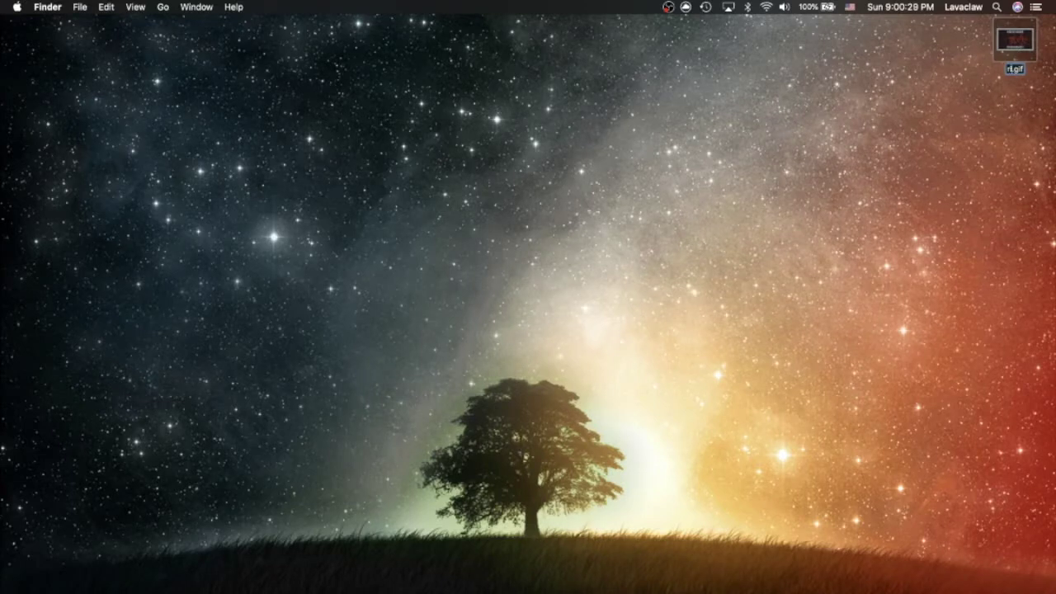
pyautogui.click(982, 135)
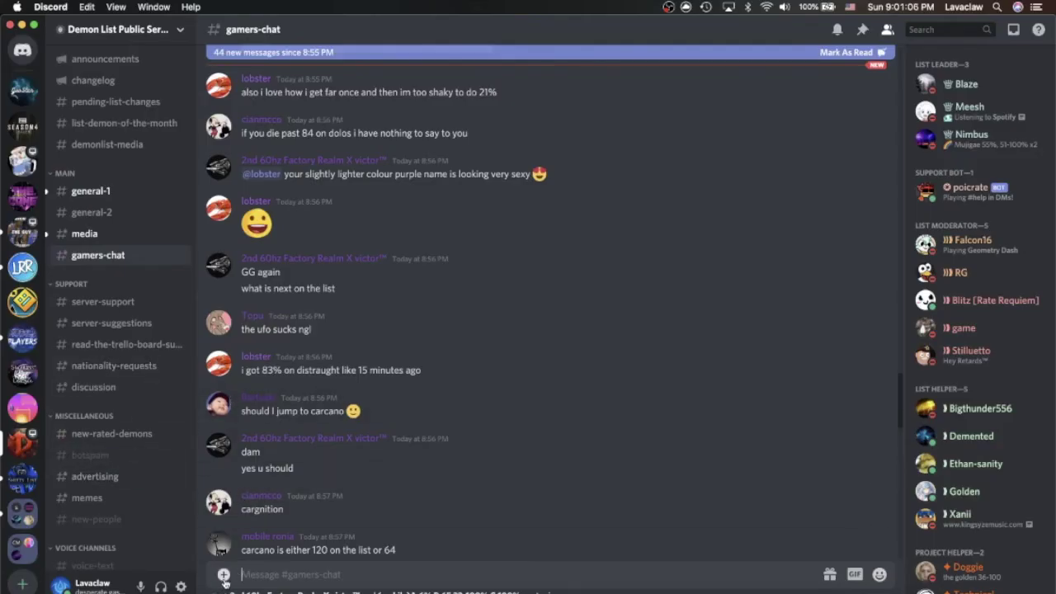
pyautogui.click(223, 576)
pyautogui.doubleClick(383, 165)
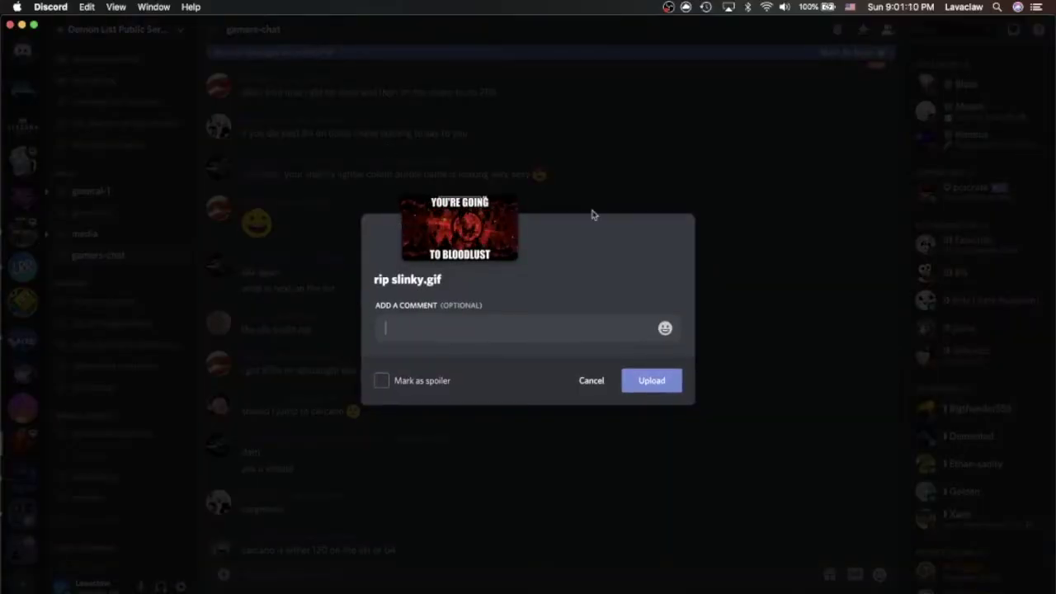
pyautogui.write('@slinky')
pyautogui.press('Tab')
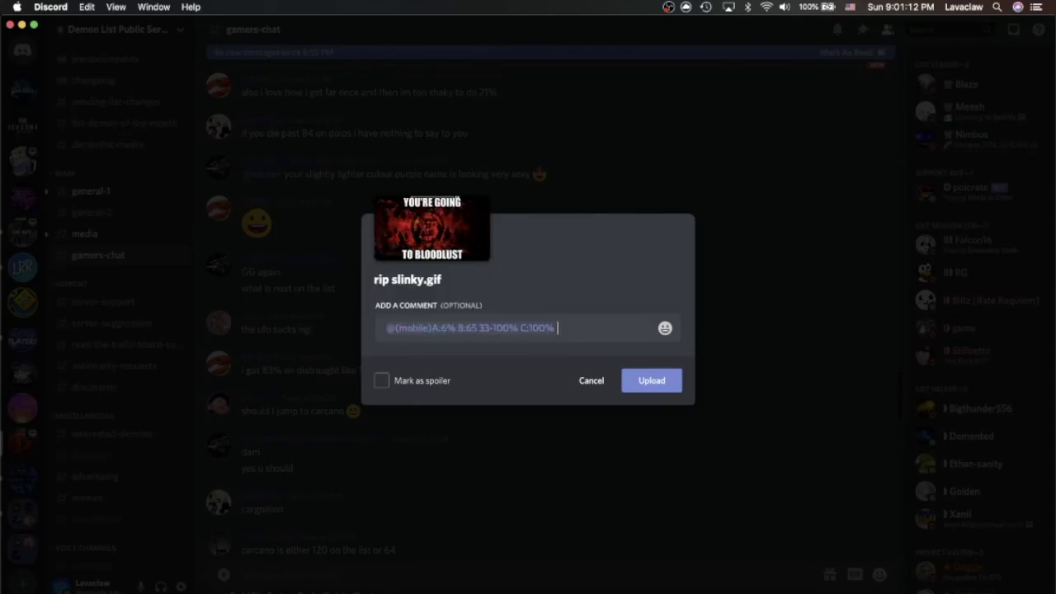
pyautogui.press('Return')
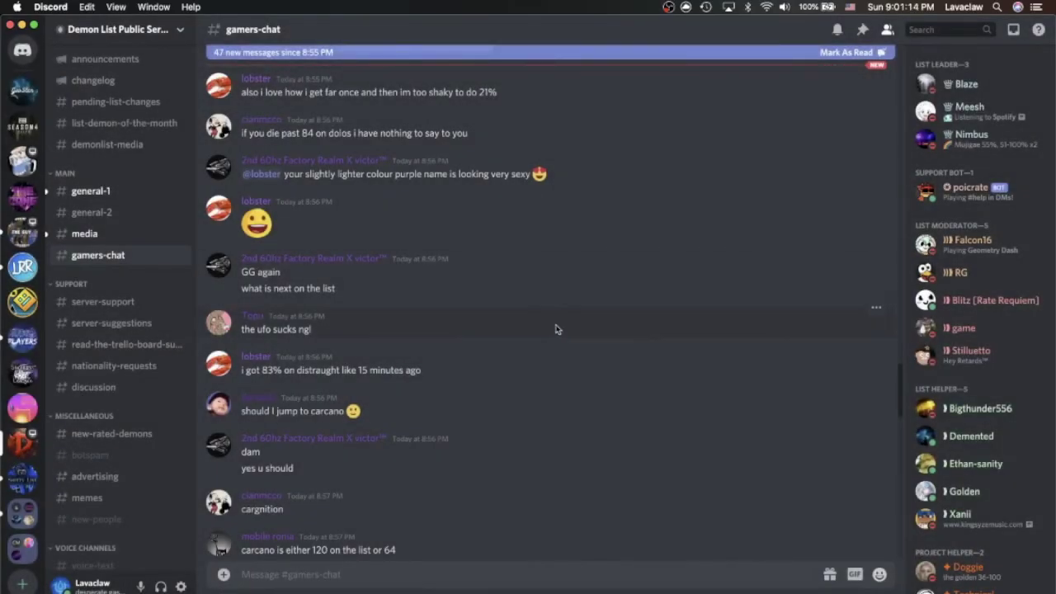
pyautogui.scroll(-15, 555, 329)
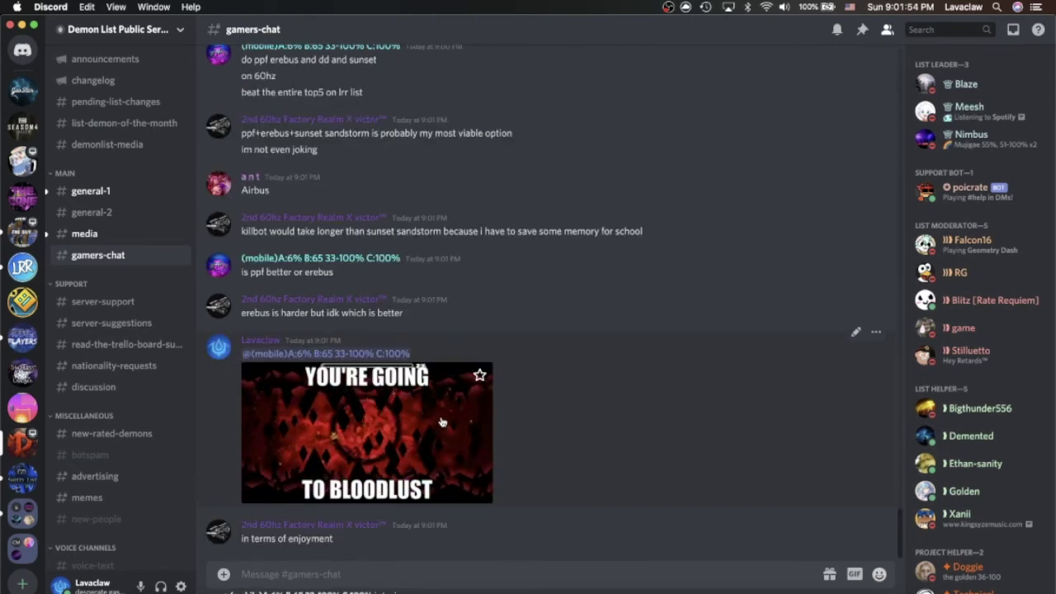
# Star the posted Bloodlust GIF as a favourite and reply 52007 to the attempts question.
pyautogui.click(480, 376)
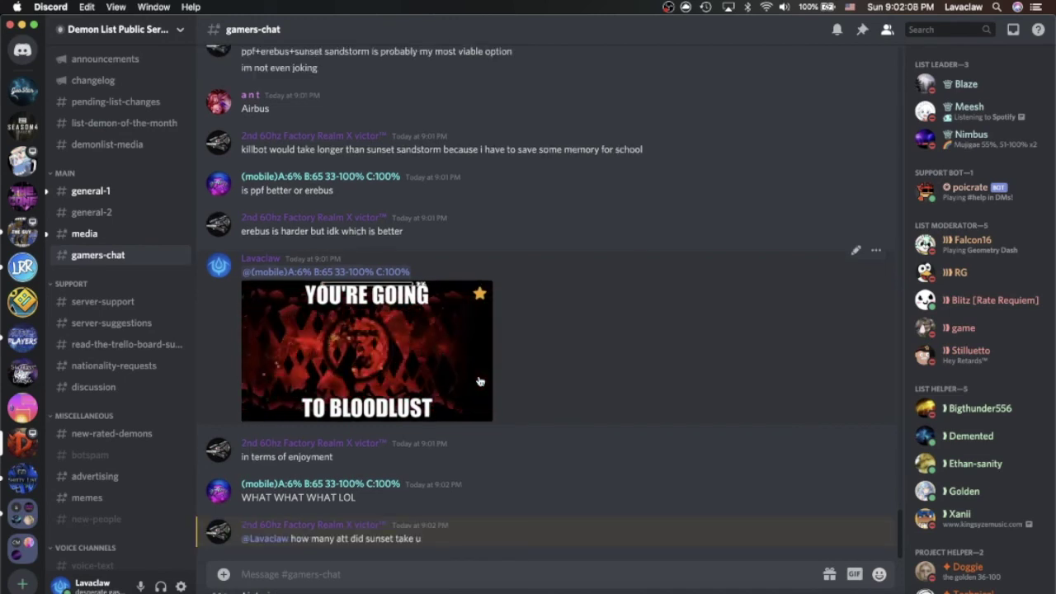
pyautogui.write('52007')
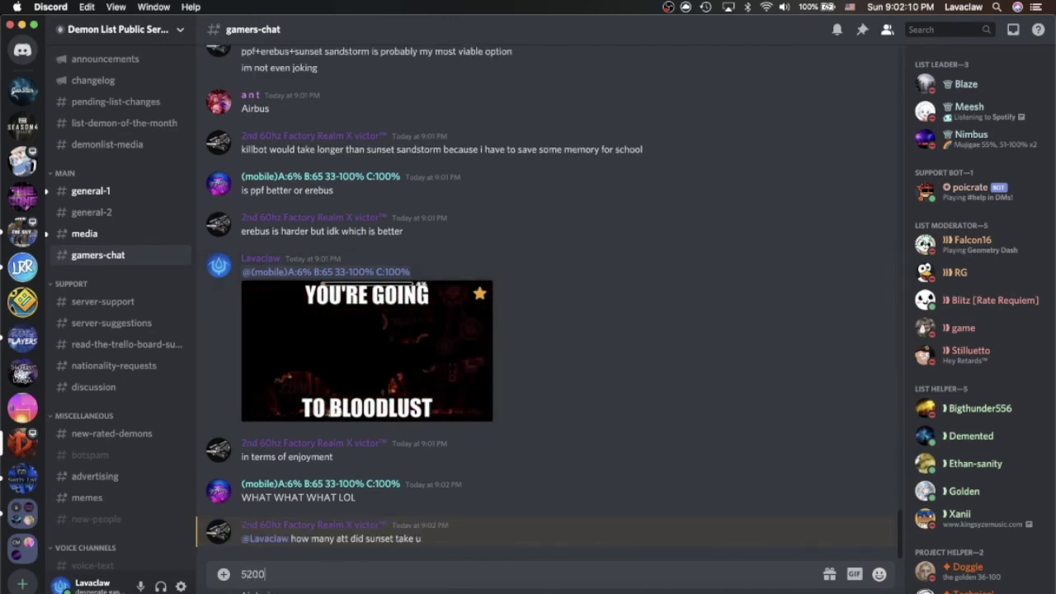
pyautogui.press('Return')
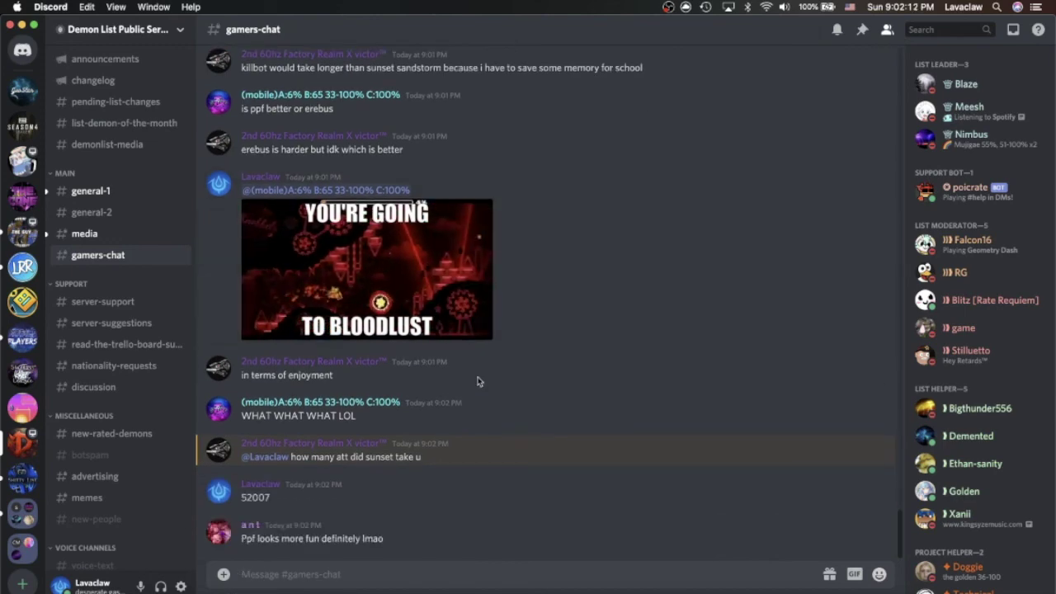